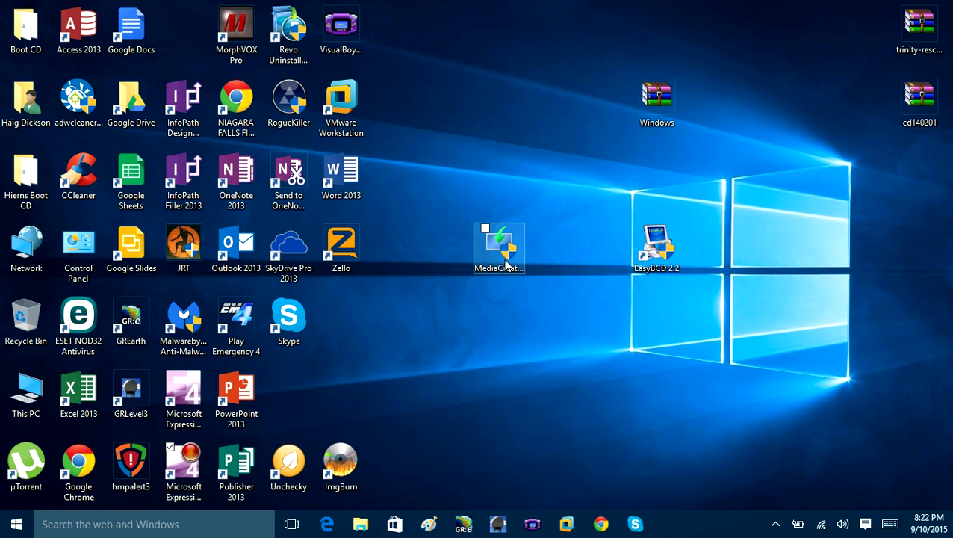
Drag the MediaCreationToolx64 icon so it sits right beside the EasyBCD 2.2 shortcut.
{"action": "left_click_drag", "start_coordinate": [500, 245], "coordinate": [597, 250]}
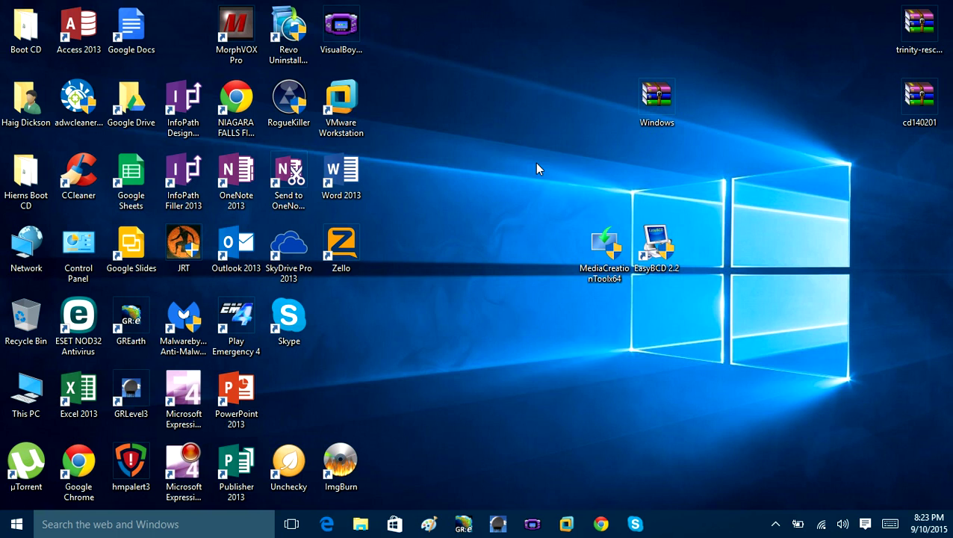
{"action": "left_click", "coordinate": [659, 101]}
Search Google in Chrome for 'windows 10 media creation tool'.
{"action": "left_click", "coordinate": [598, 529]}
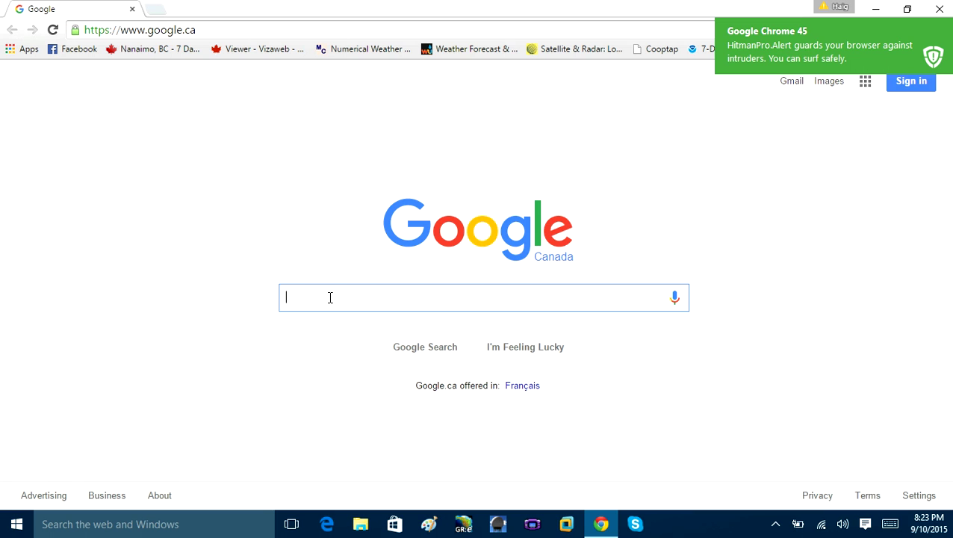
{"action": "type", "text": "Widn"}
{"action": "key", "text": "BackSpace"}
{"action": "key", "text": "BackSpace"}
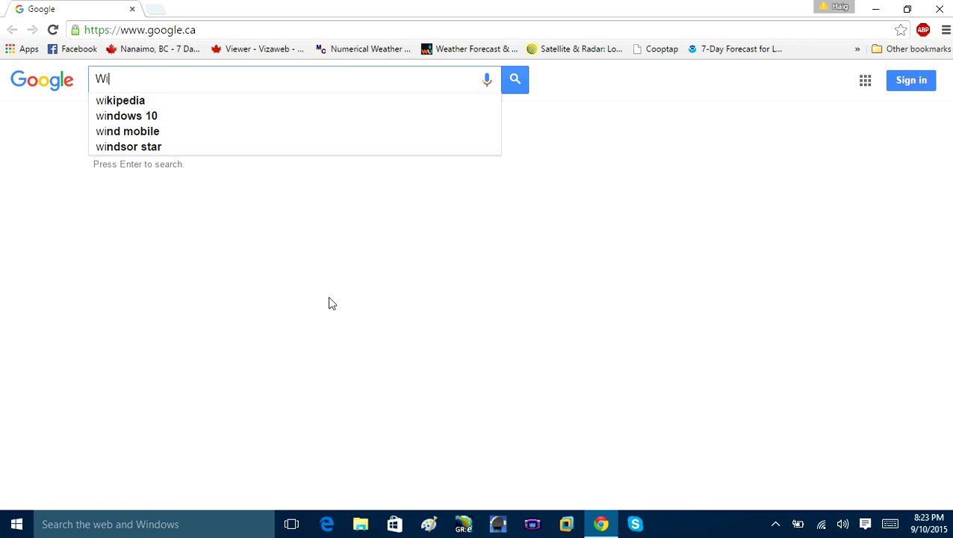
{"action": "type", "text": "ndows 10 me"}
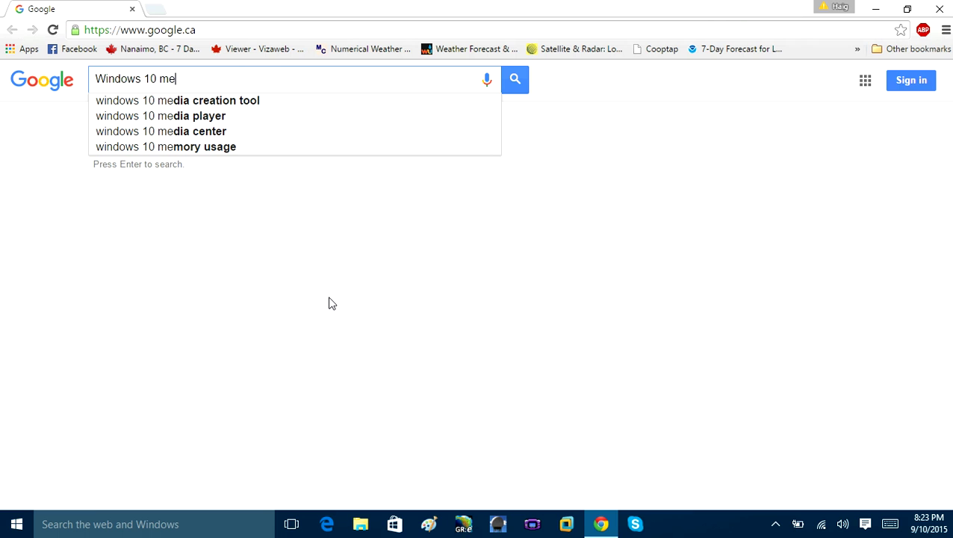
{"action": "left_click", "coordinate": [204, 101]}
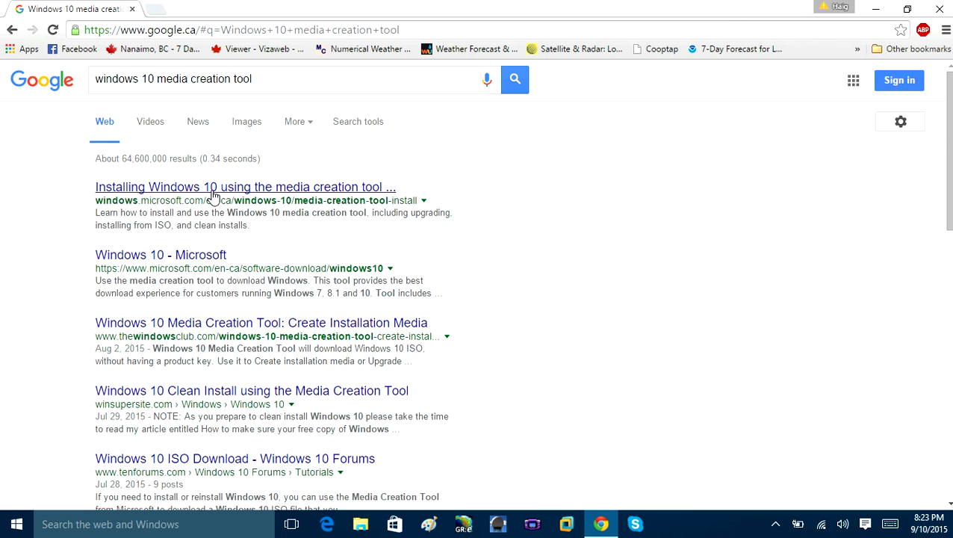
Open Microsoft's media creation tool install guide and expand its 'Download the tool' steps.
{"action": "left_click", "coordinate": [166, 191]}
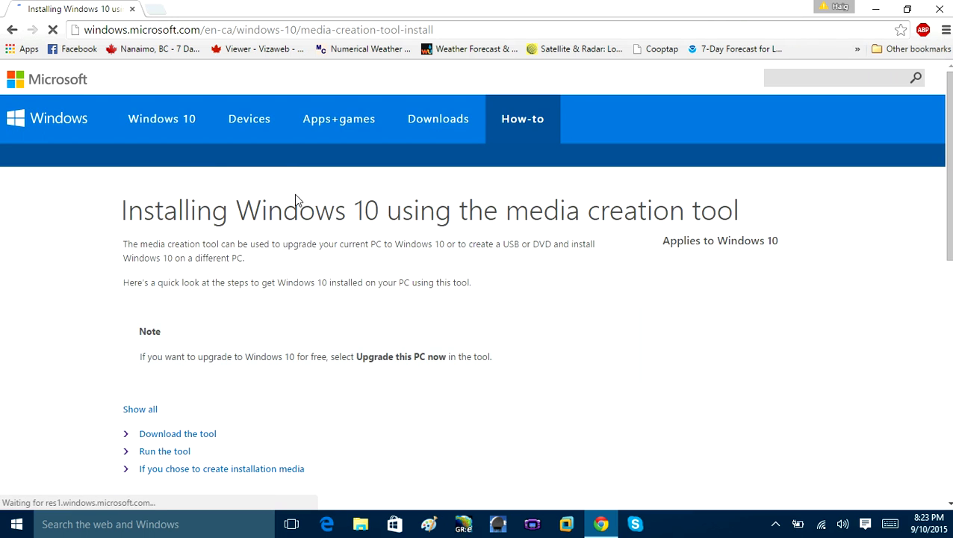
{"action": "scroll", "coordinate": [272, 193], "scroll_direction": "down", "scroll_amount": 2}
{"action": "left_click", "coordinate": [188, 294]}
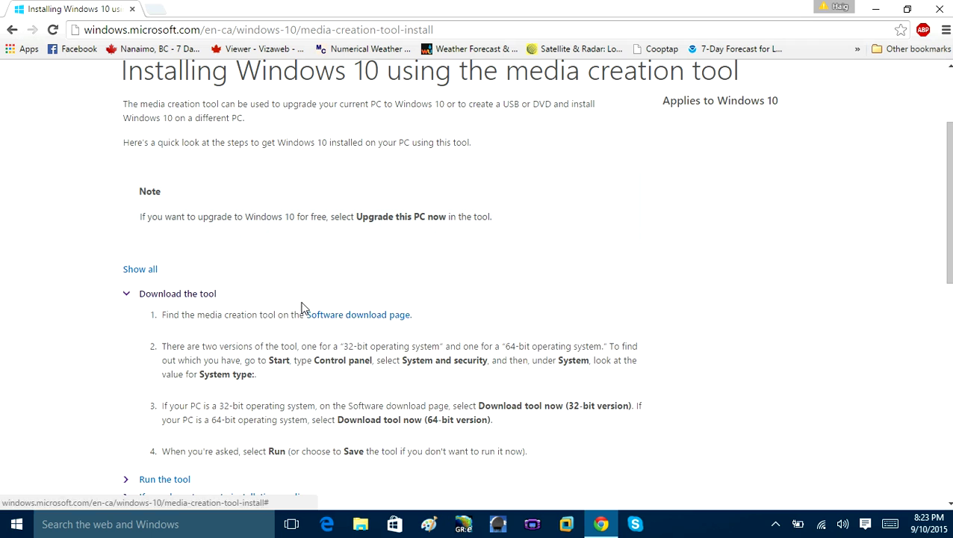
{"action": "left_click", "coordinate": [182, 295]}
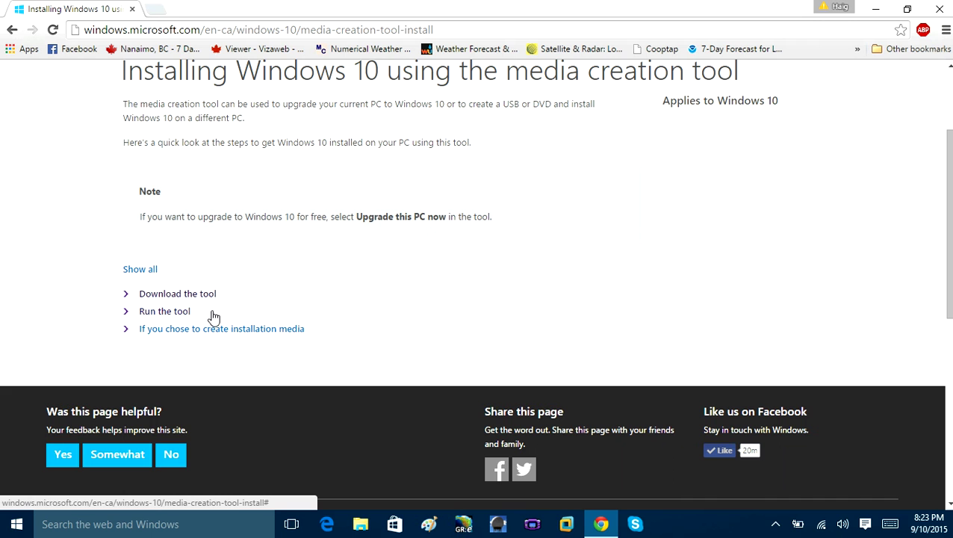
{"action": "left_click", "coordinate": [183, 294]}
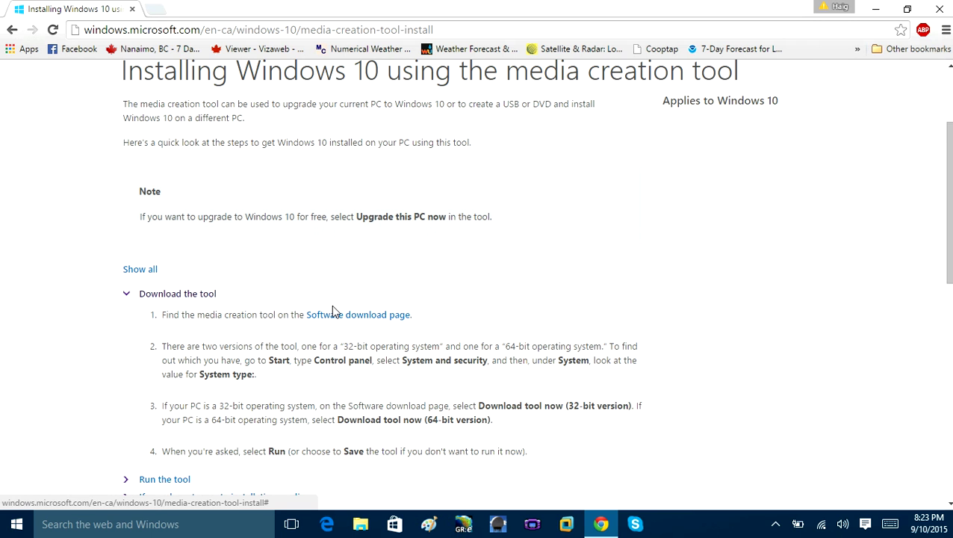
From the Software download page, download the 64-bit media creation tool to the Desktop.
{"action": "left_click", "coordinate": [353, 316]}
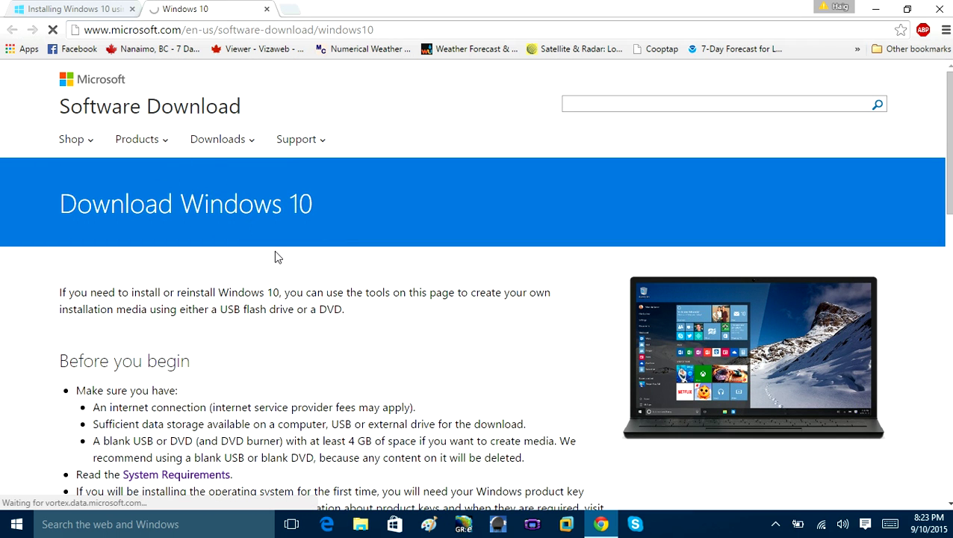
{"action": "scroll", "coordinate": [261, 247], "scroll_direction": "down", "scroll_amount": 3}
{"action": "scroll", "coordinate": [247, 239], "scroll_direction": "down", "scroll_amount": 6}
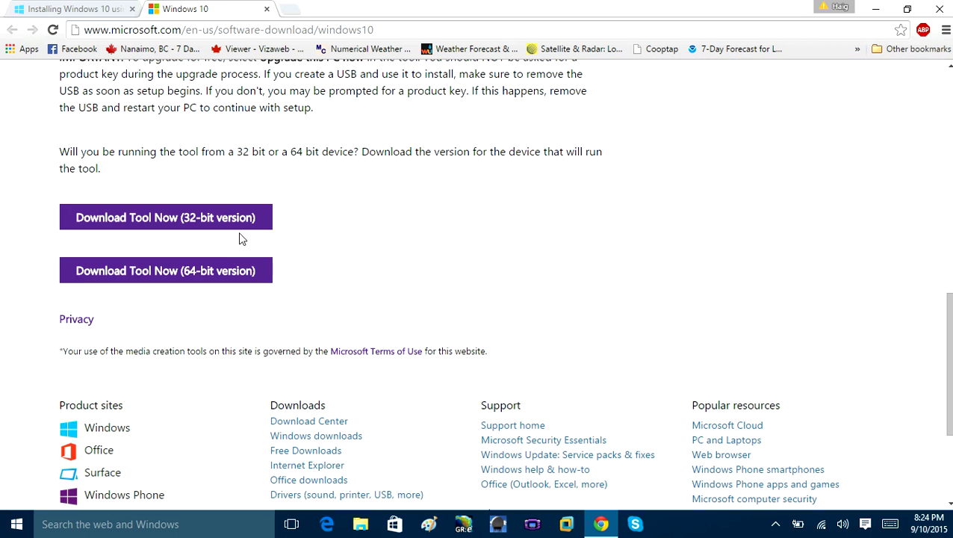
{"action": "left_click", "coordinate": [129, 276]}
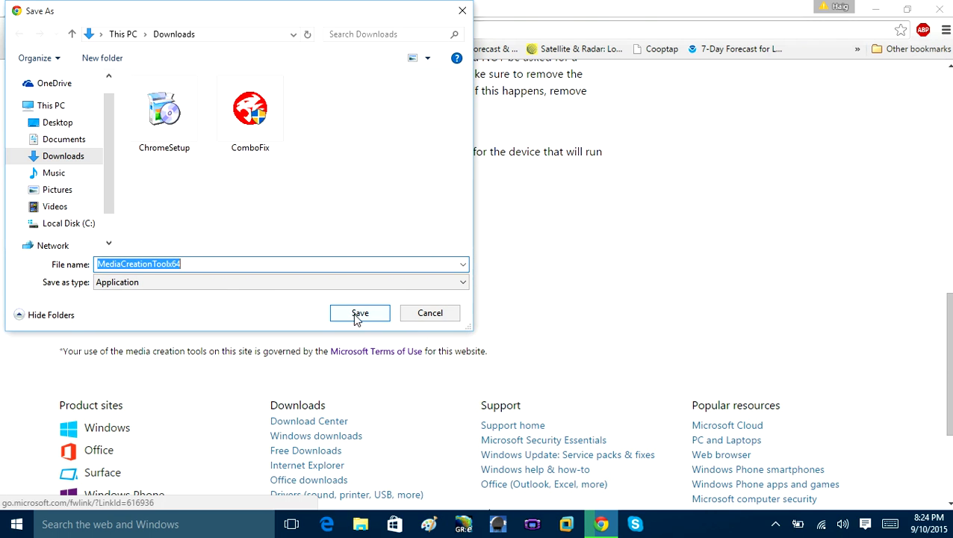
{"action": "left_click", "coordinate": [54, 122]}
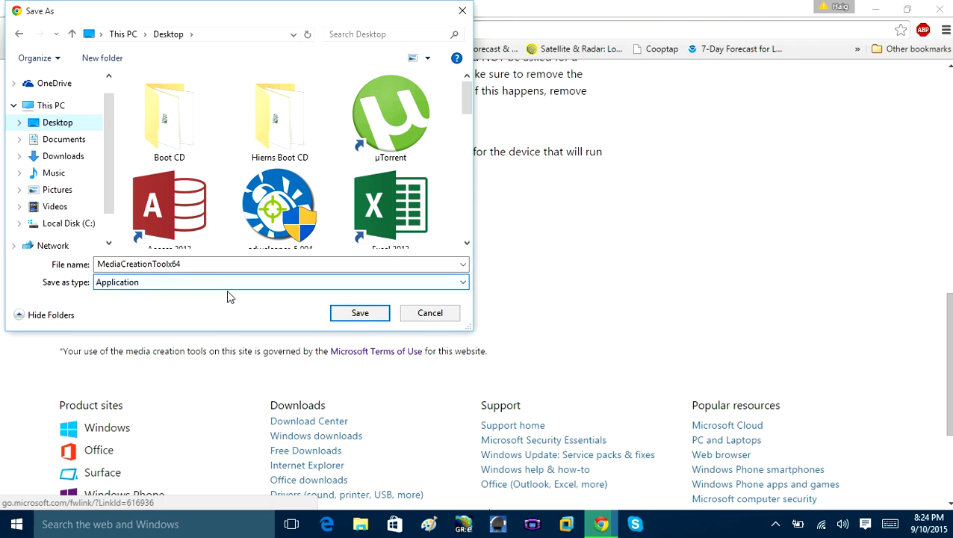
{"action": "left_click", "coordinate": [446, 317]}
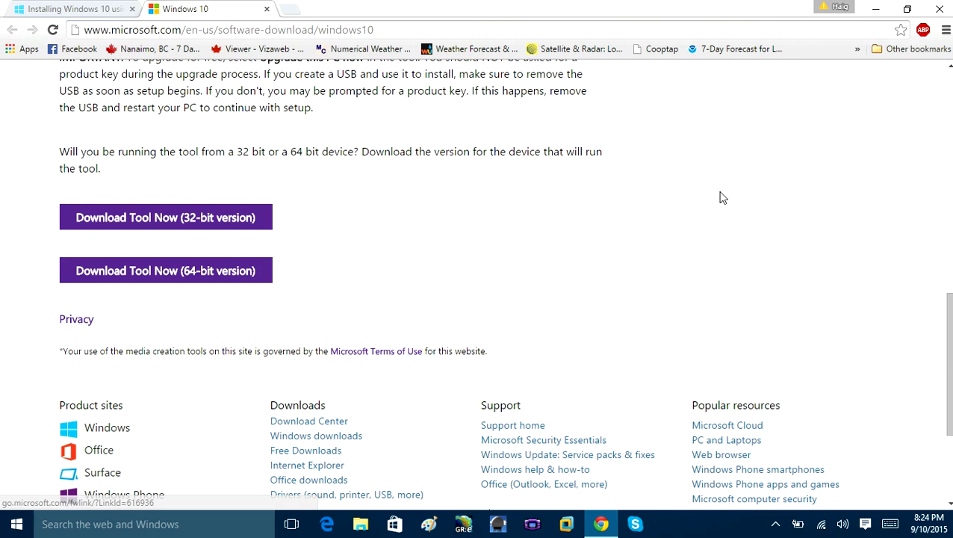
Launch MediaCreationToolx64 from the desktop and choose 'Create installation media for another PC'.
{"action": "left_click", "coordinate": [875, 9]}
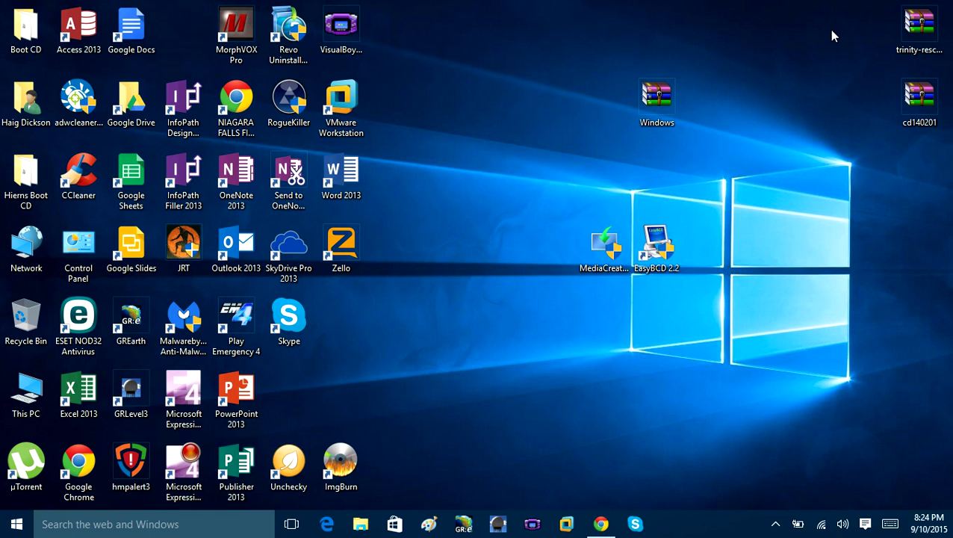
{"action": "double_click", "coordinate": [602, 259]}
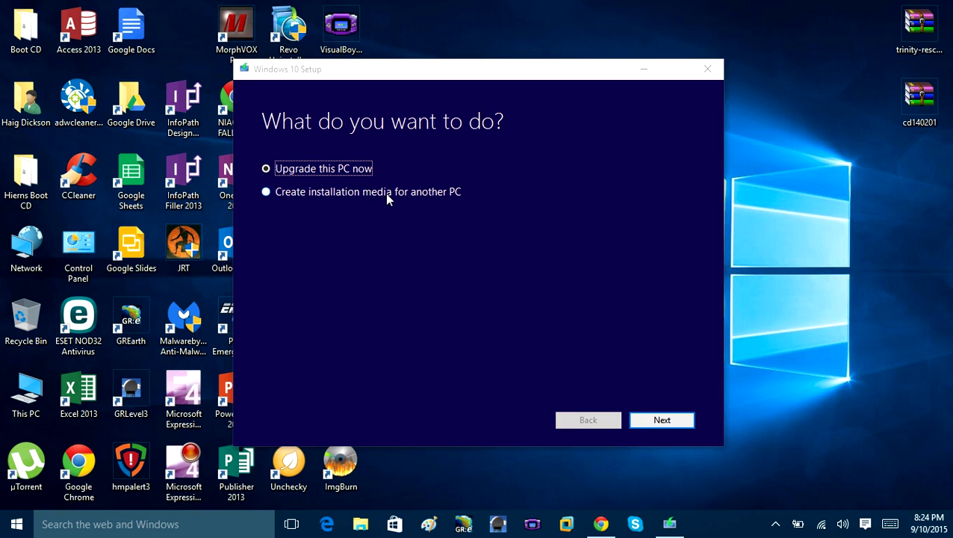
{"action": "left_click", "coordinate": [419, 190]}
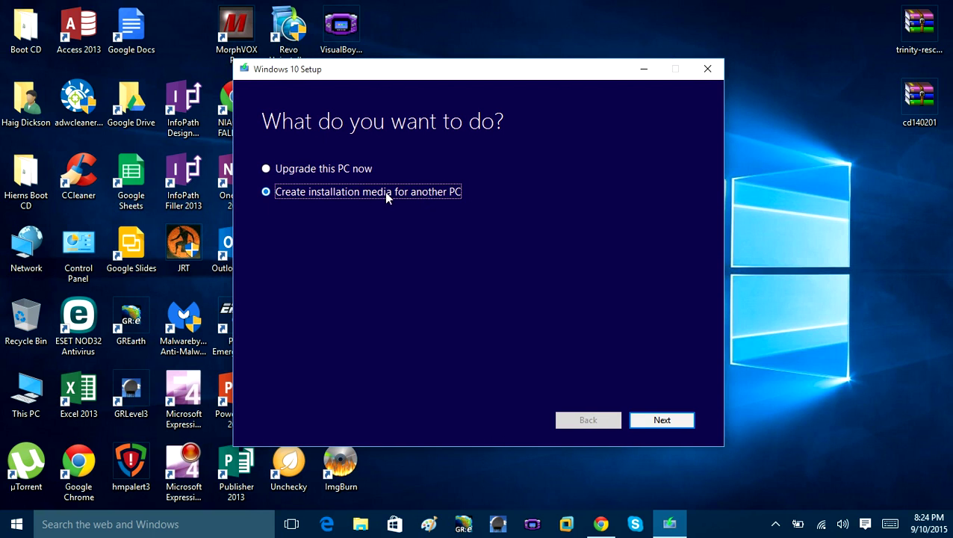
Set the media to English (United States), Windows 10 Home edition, 64-bit (x64) architecture.
{"action": "left_click", "coordinate": [661, 419]}
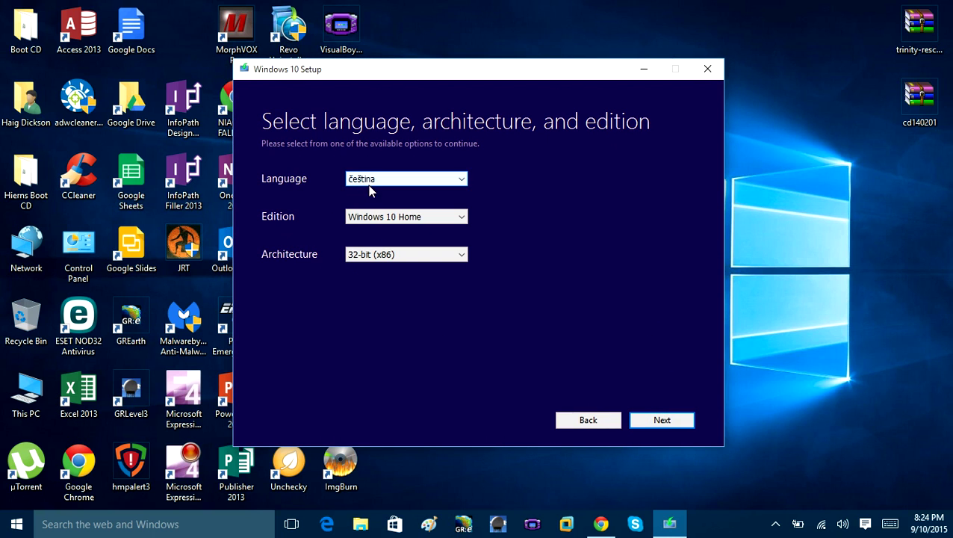
{"action": "left_click", "coordinate": [371, 180]}
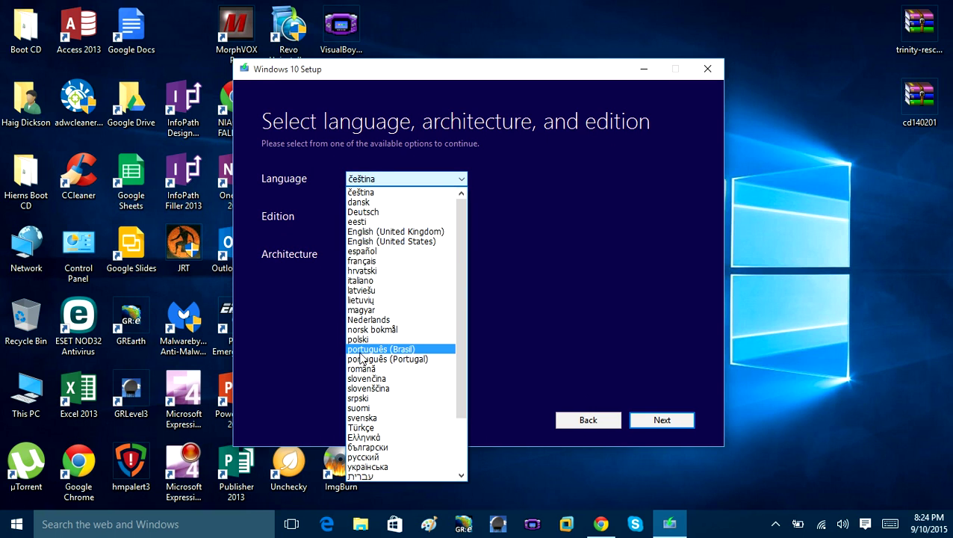
{"action": "left_click", "coordinate": [367, 231]}
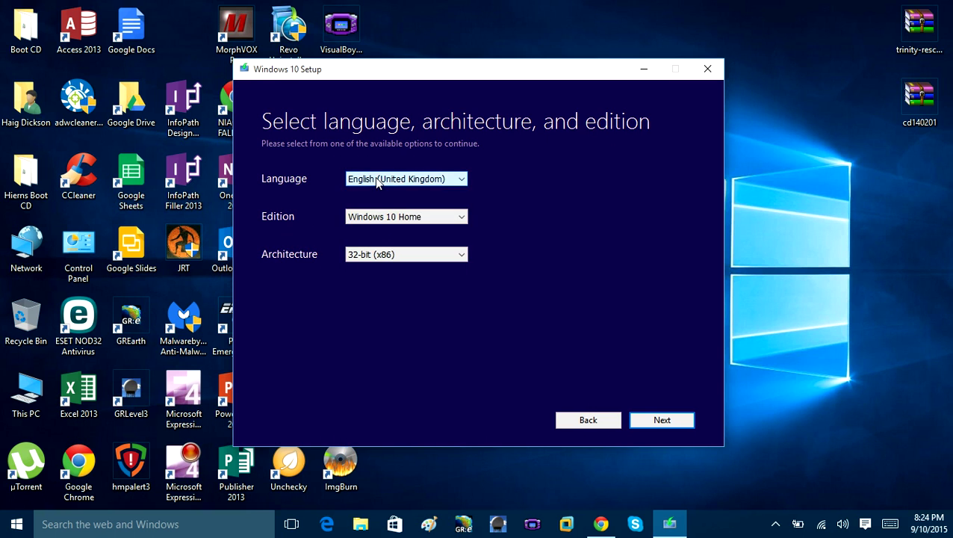
{"action": "left_click", "coordinate": [374, 178]}
{"action": "left_click", "coordinate": [392, 202]}
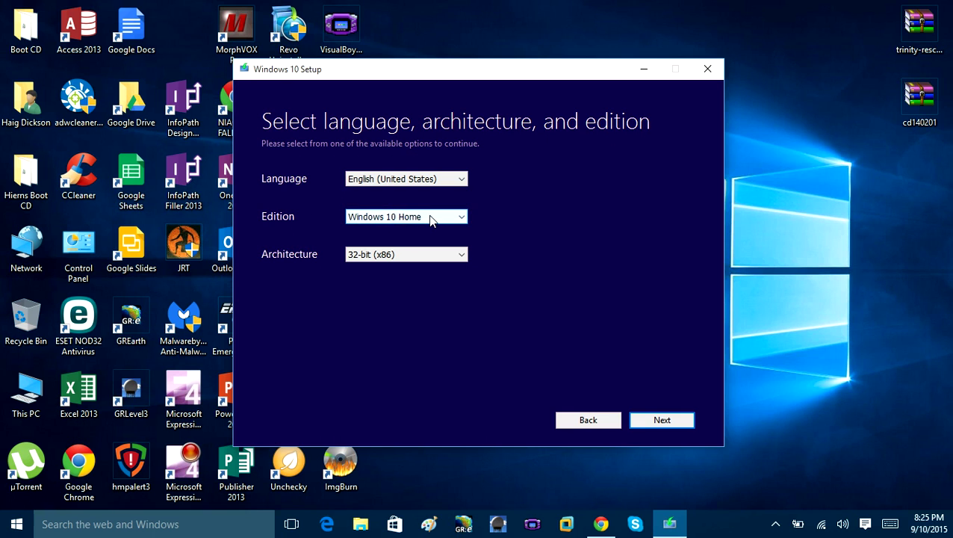
{"action": "left_click", "coordinate": [383, 256]}
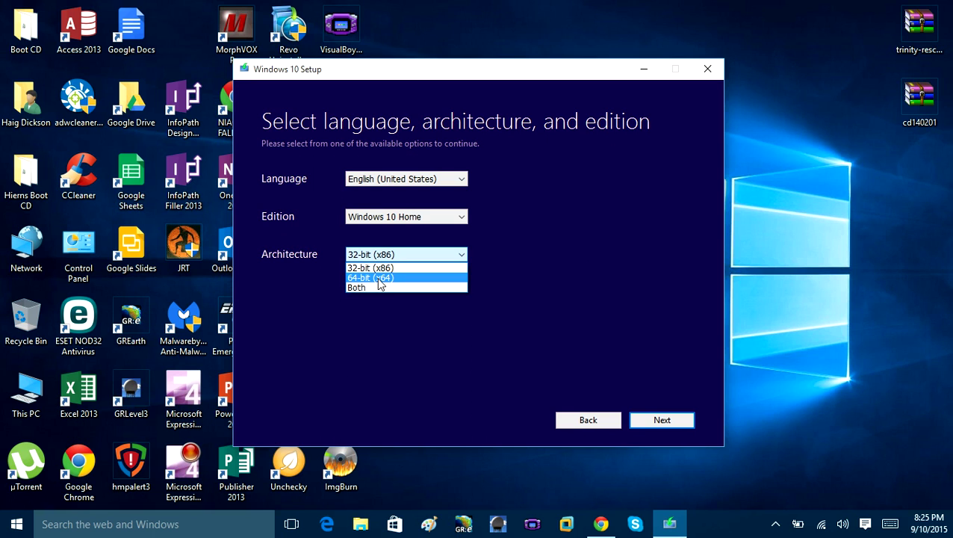
{"action": "left_click", "coordinate": [379, 278]}
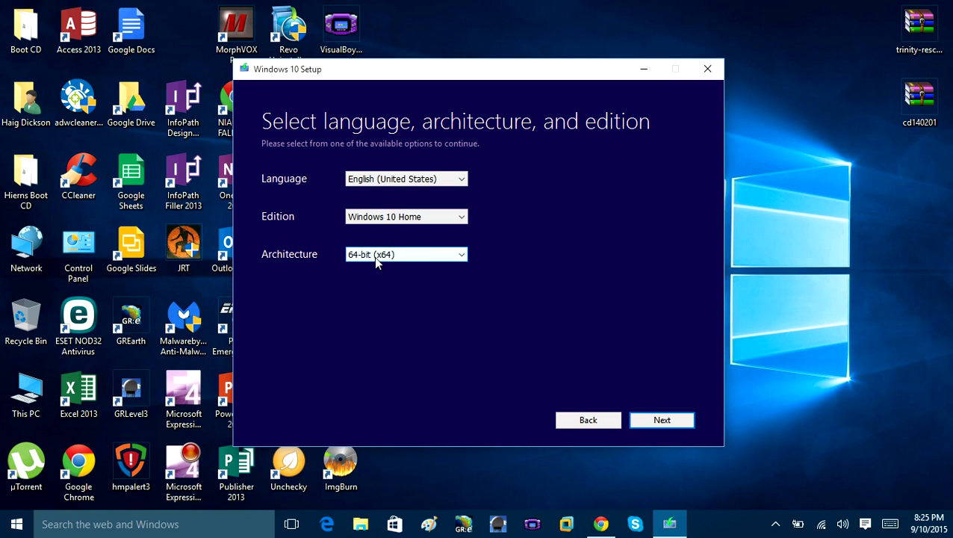
Choose ISO file output and save it as 'Windows 10' on the Desktop, starting the download.
{"action": "left_click", "coordinate": [654, 421]}
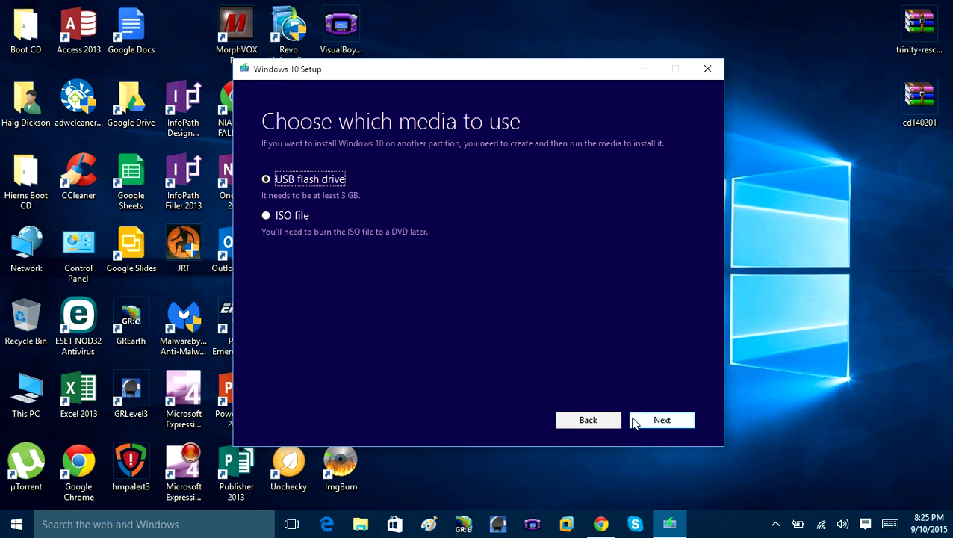
{"action": "left_click", "coordinate": [267, 216]}
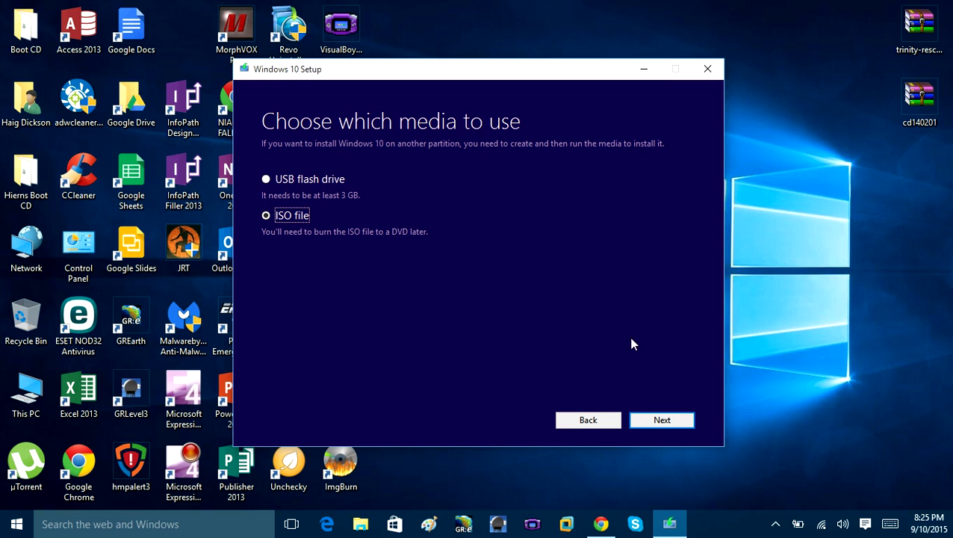
{"action": "left_click", "coordinate": [662, 421]}
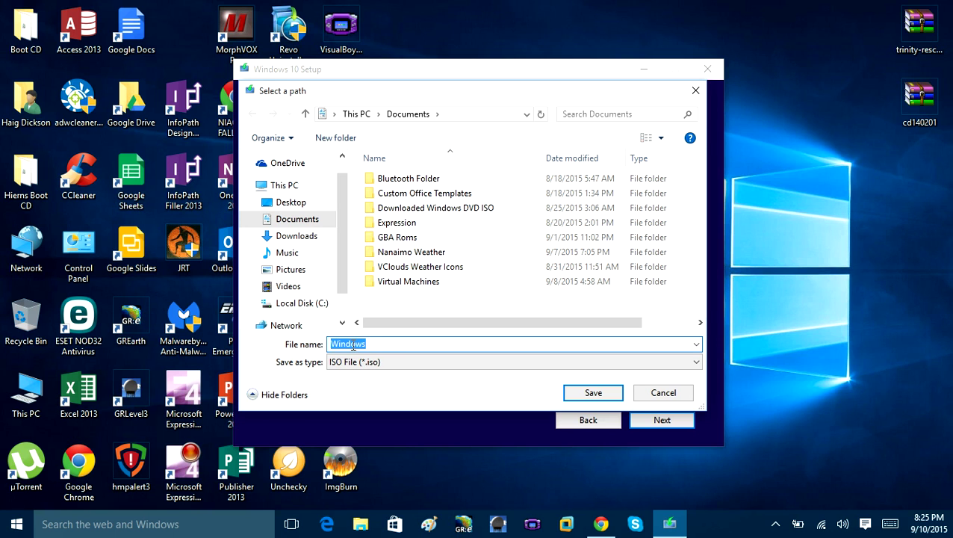
{"action": "left_click", "coordinate": [369, 343]}
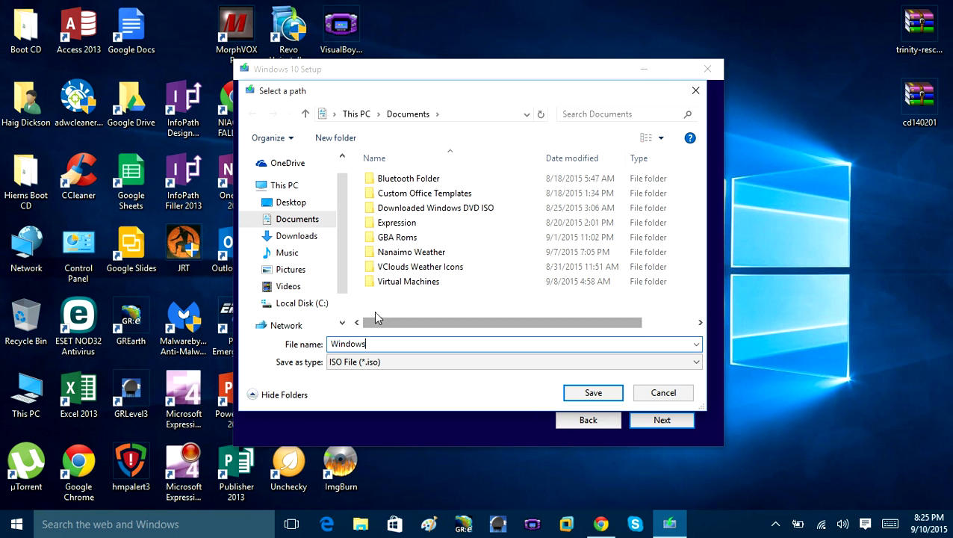
{"action": "type", "text": "10"}
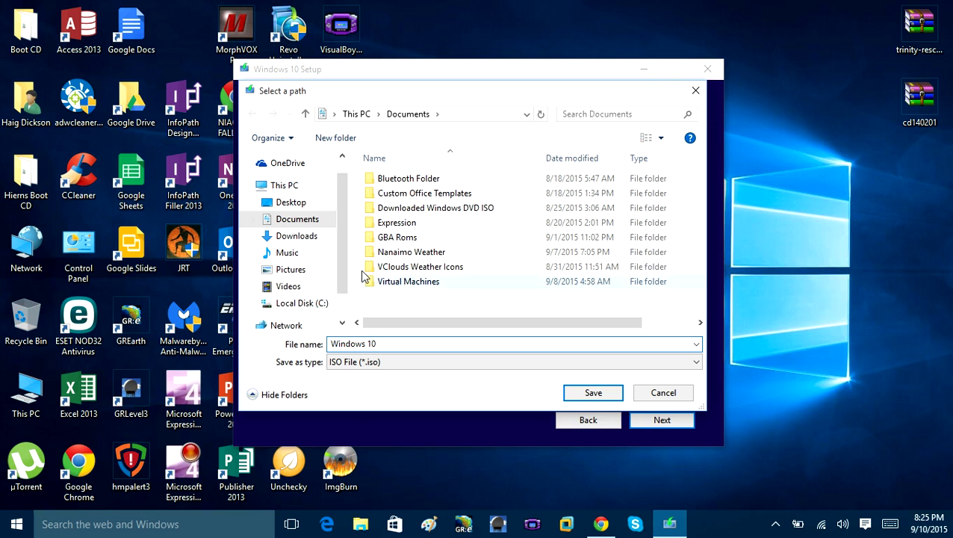
{"action": "left_click", "coordinate": [284, 202]}
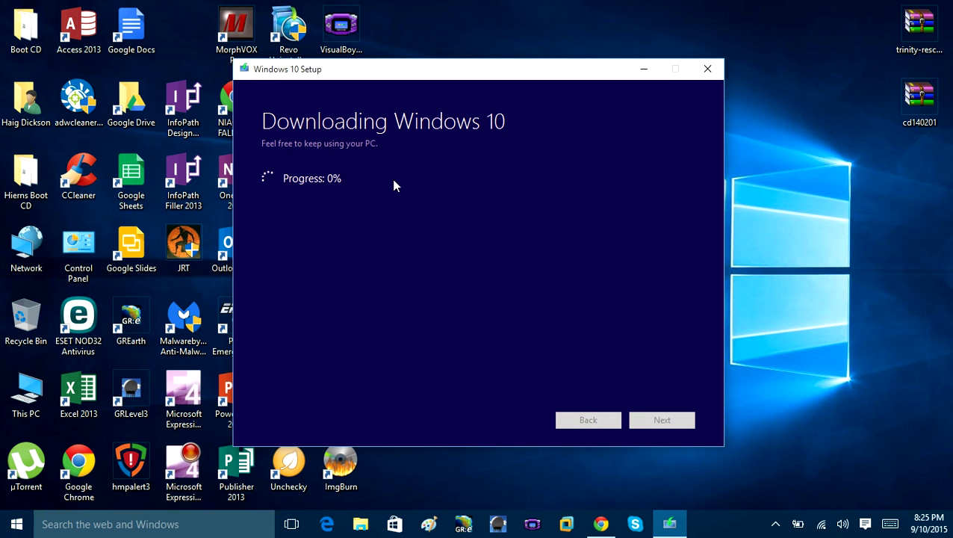
Close the Windows 10 Setup window and confirm quitting the download.
{"action": "left_click", "coordinate": [707, 71]}
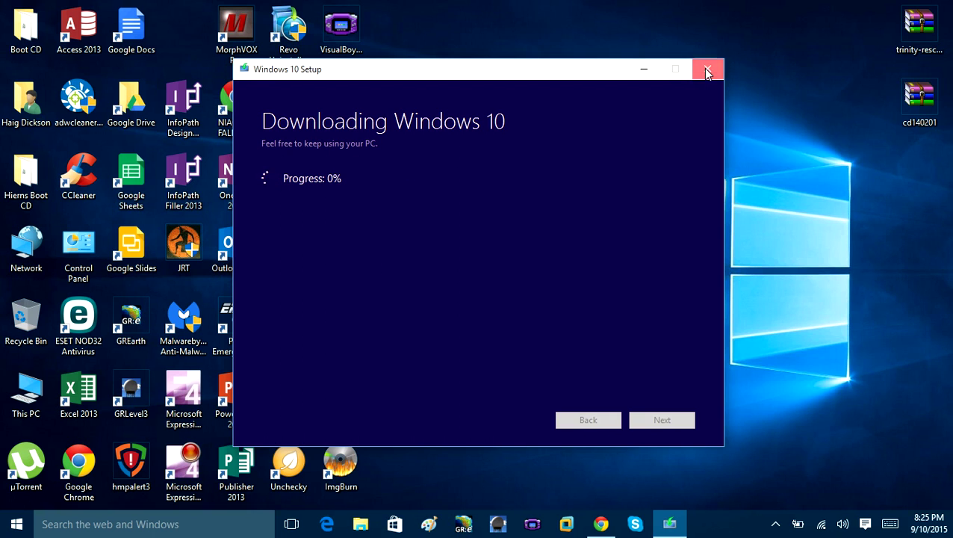
{"action": "left_click", "coordinate": [471, 318]}
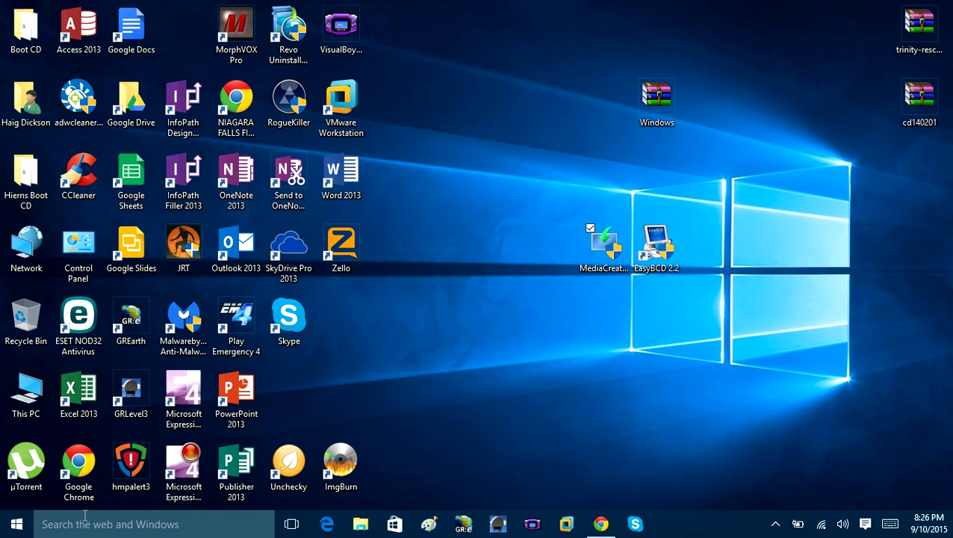
Launch Disk Management from the Start button's Win+X menu.
{"action": "right_click", "coordinate": [16, 527]}
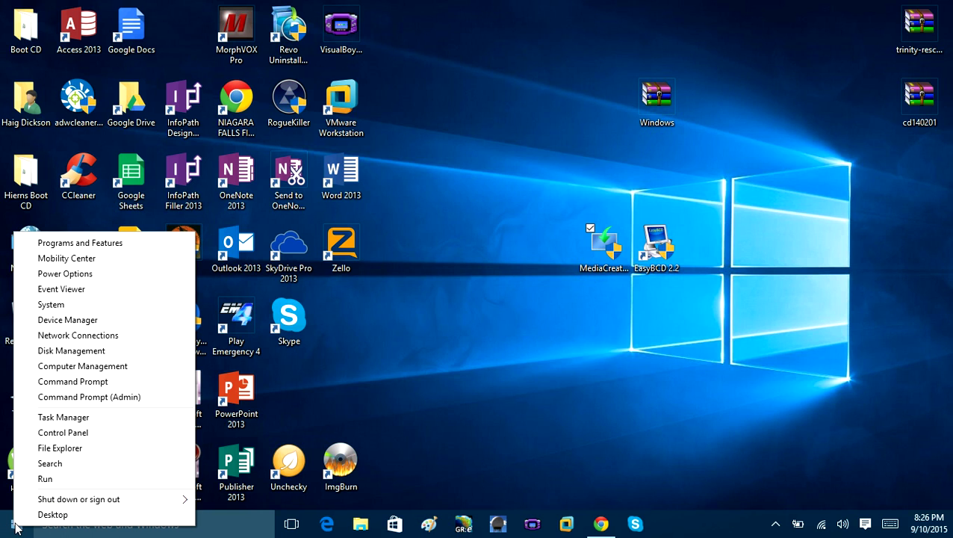
{"action": "left_click", "coordinate": [90, 353]}
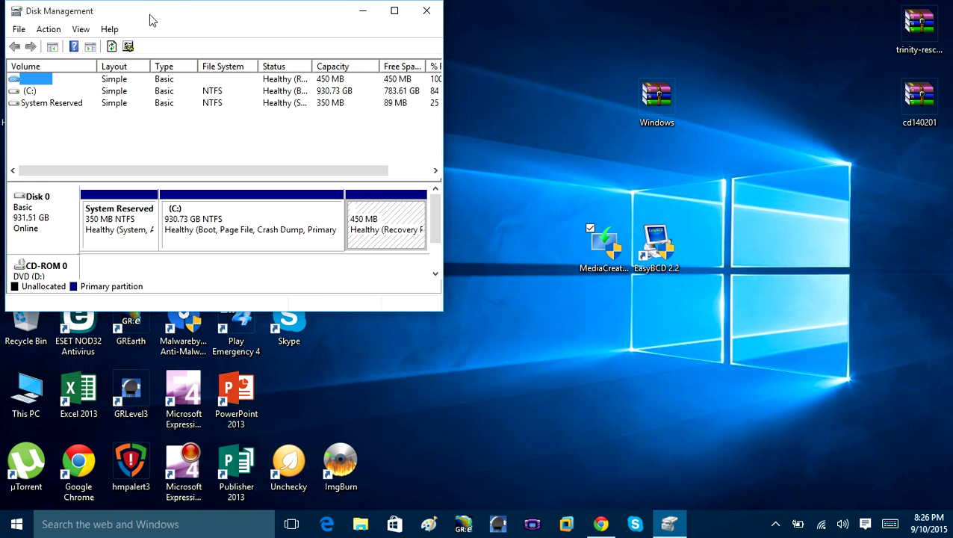
Maximize Disk Management and shrink the C: volume by 6000 MB.
{"action": "left_click", "coordinate": [394, 10]}
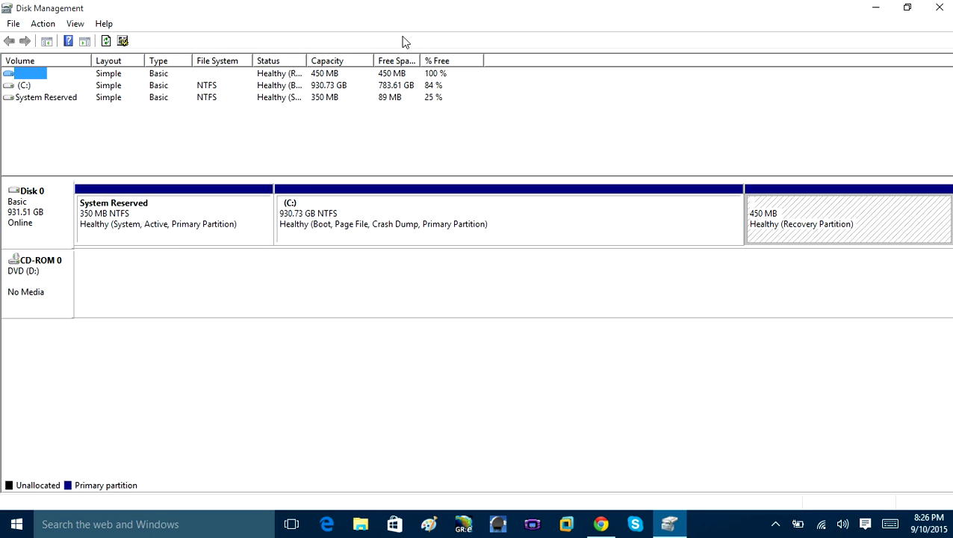
{"action": "left_click", "coordinate": [22, 86]}
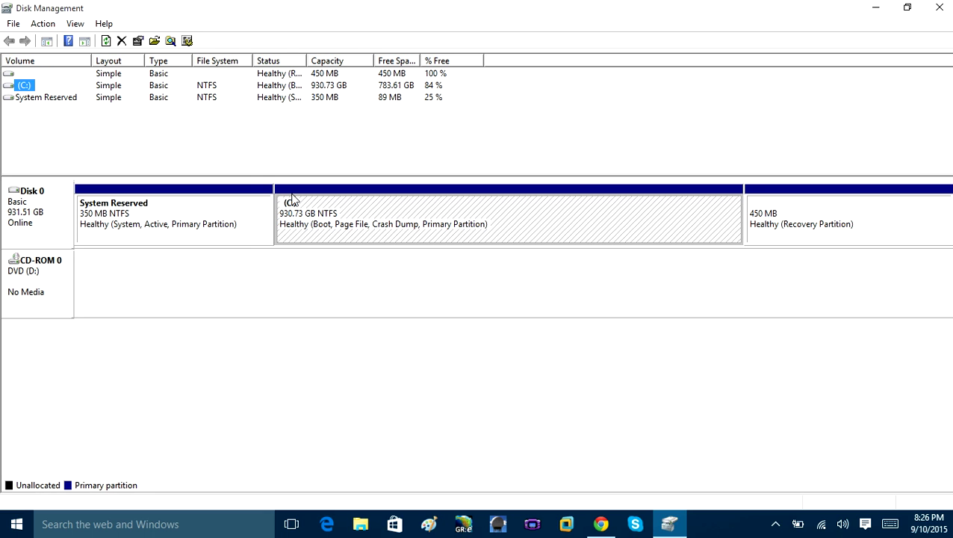
{"action": "right_click", "coordinate": [340, 224]}
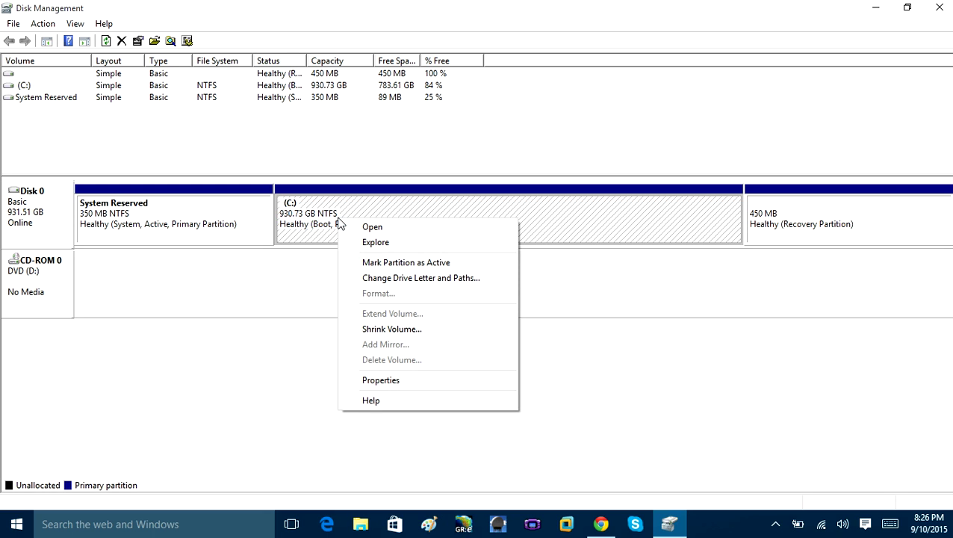
{"action": "left_click", "coordinate": [391, 331]}
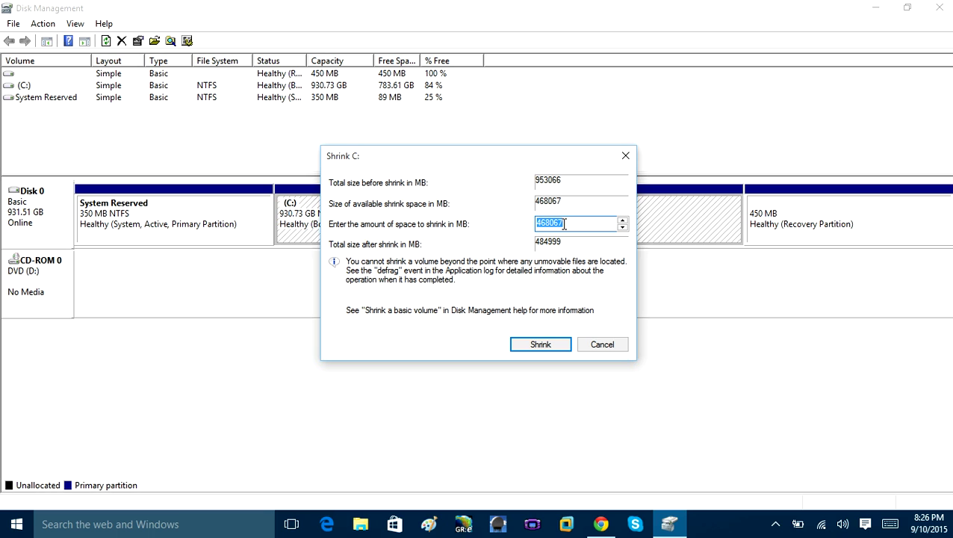
{"action": "type", "text": "6000"}
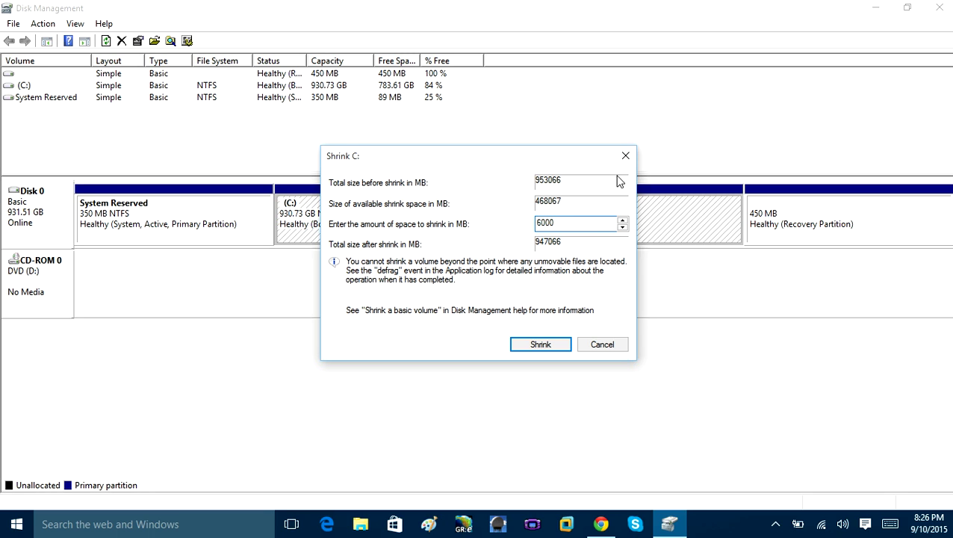
{"action": "left_click", "coordinate": [541, 345]}
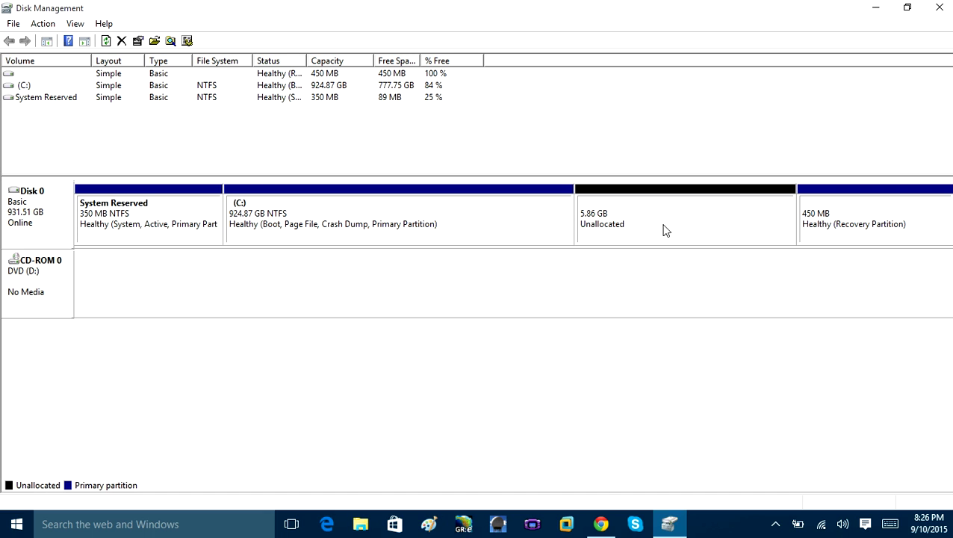
Create a new simple volume in the unallocated space at 6000 MB with drive letter R.
{"action": "right_click", "coordinate": [612, 219]}
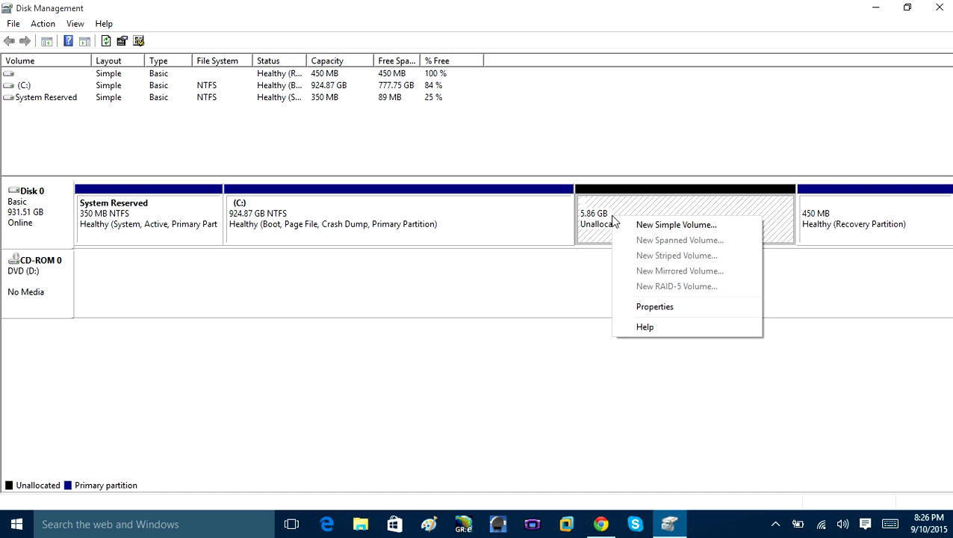
{"action": "left_click", "coordinate": [643, 228]}
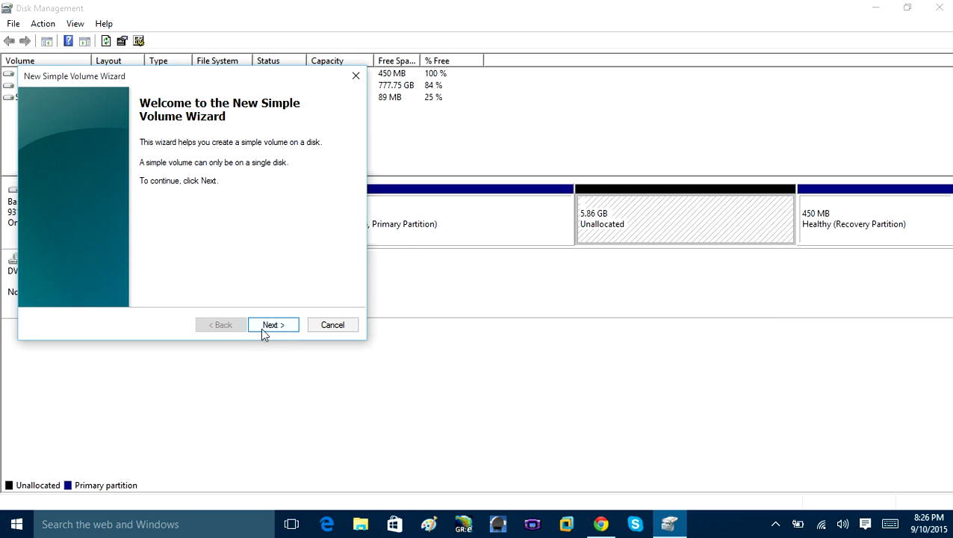
{"action": "left_click", "coordinate": [271, 326]}
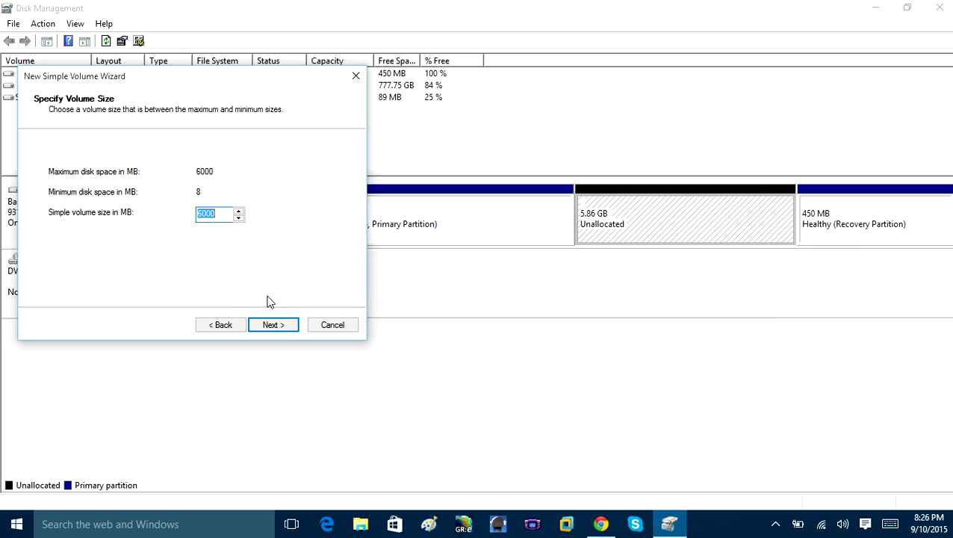
{"action": "left_click", "coordinate": [271, 327]}
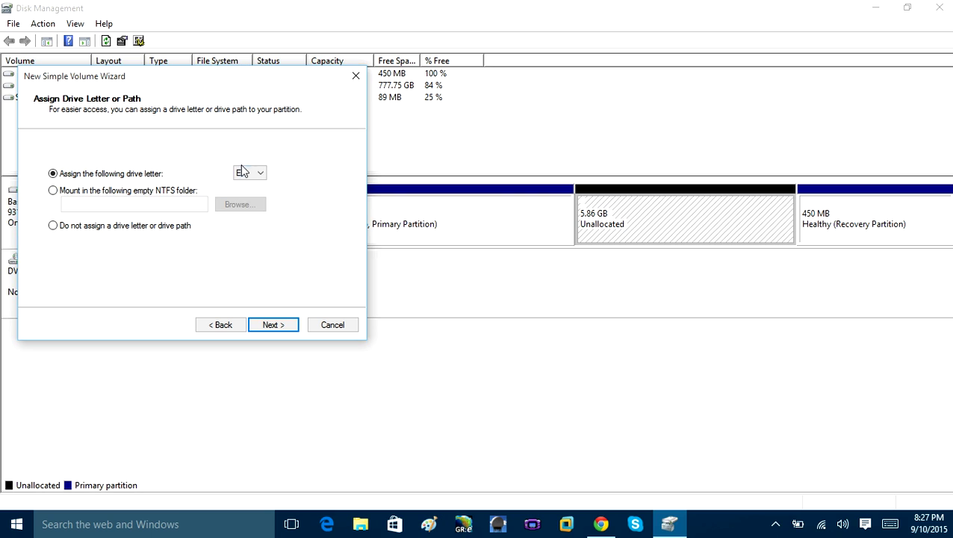
{"action": "left_click", "coordinate": [251, 176]}
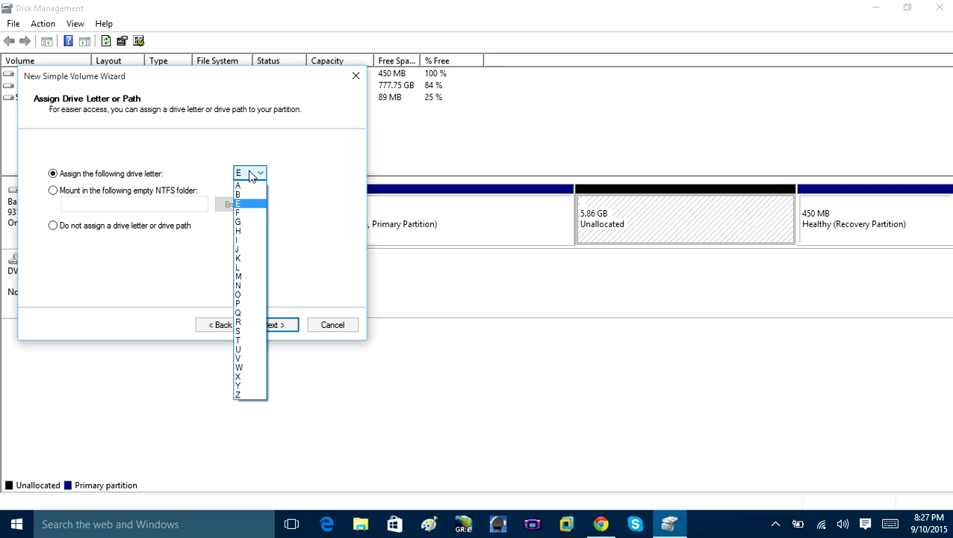
{"action": "left_click", "coordinate": [244, 322]}
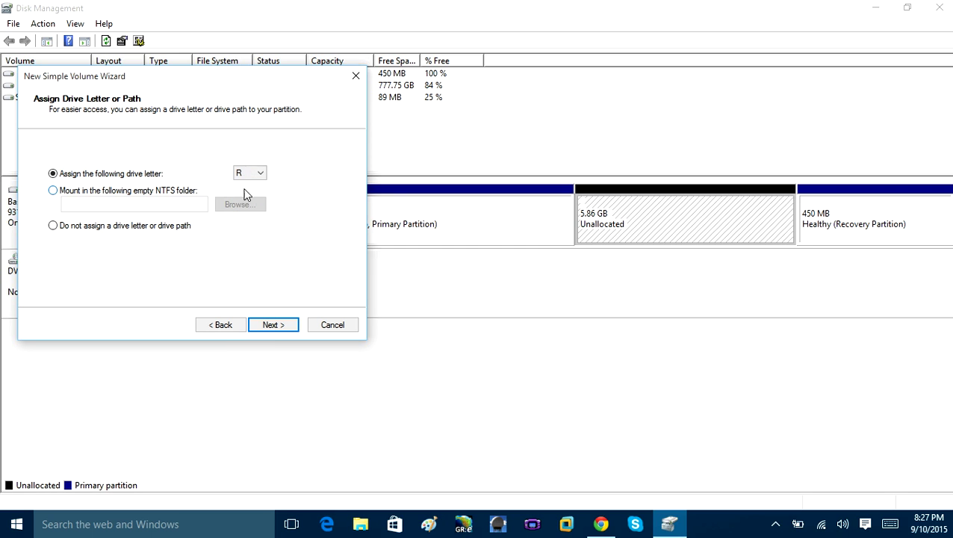
{"action": "left_click", "coordinate": [273, 325]}
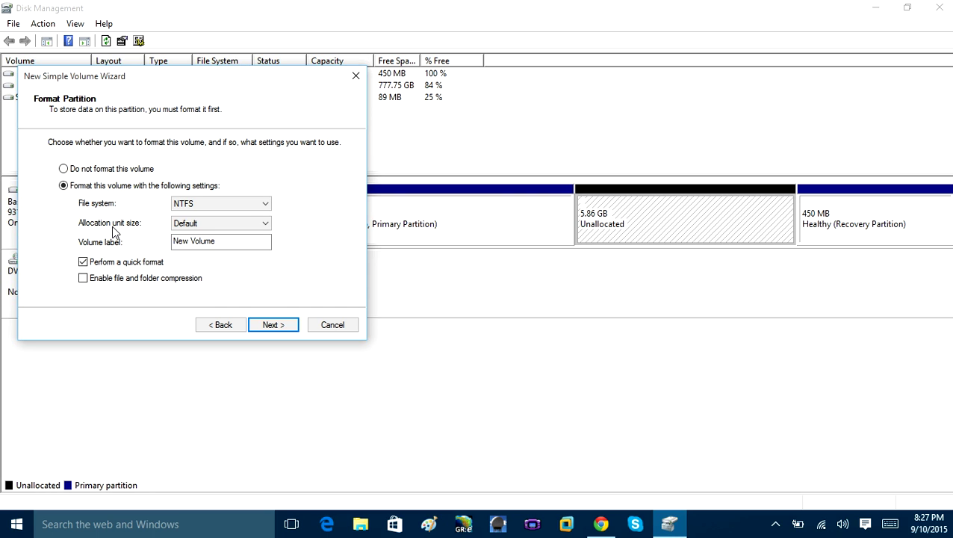
Label the new volume 'Recovery', keep NTFS formatting, and finish the wizard.
{"action": "left_click_drag", "start_coordinate": [236, 243], "coordinate": [174, 252]}
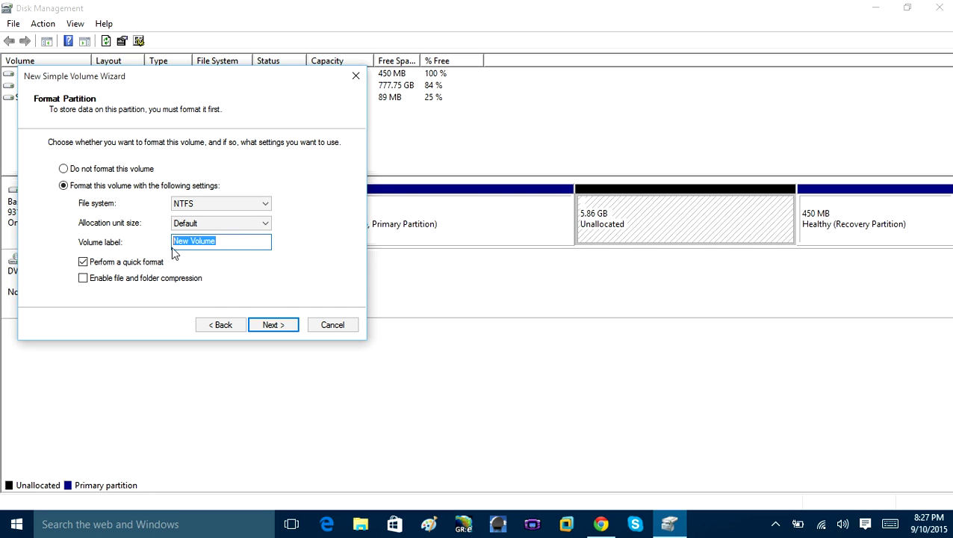
{"action": "type", "text": "Recovery"}
{"action": "left_click", "coordinate": [274, 324]}
{"action": "left_click", "coordinate": [272, 324]}
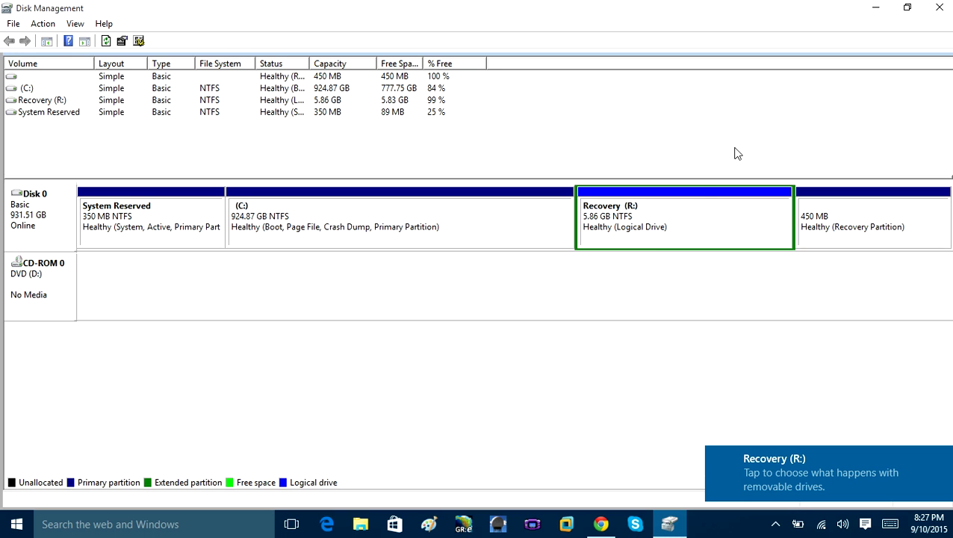
Close Disk Management, then open and close a File Explorer window.
{"action": "left_click", "coordinate": [938, 8]}
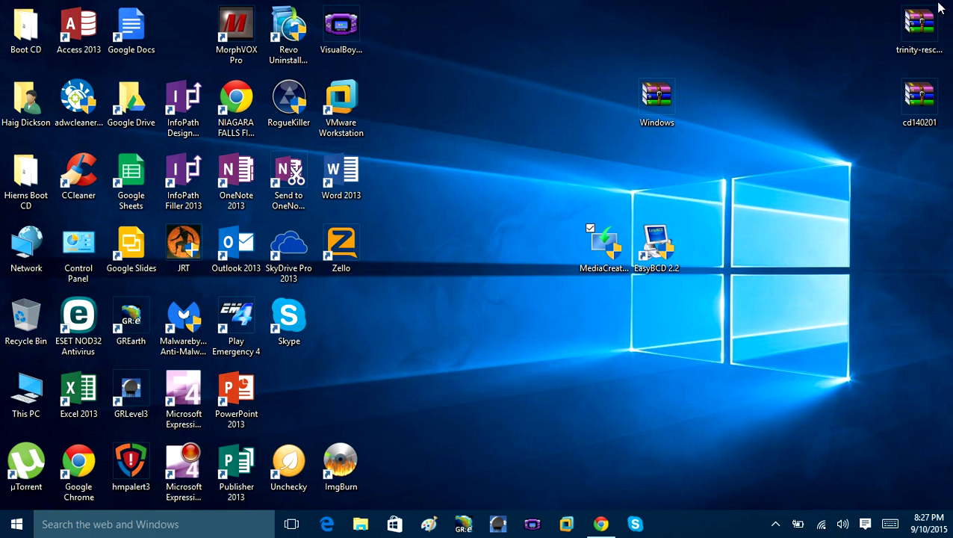
{"action": "left_click", "coordinate": [16, 523]}
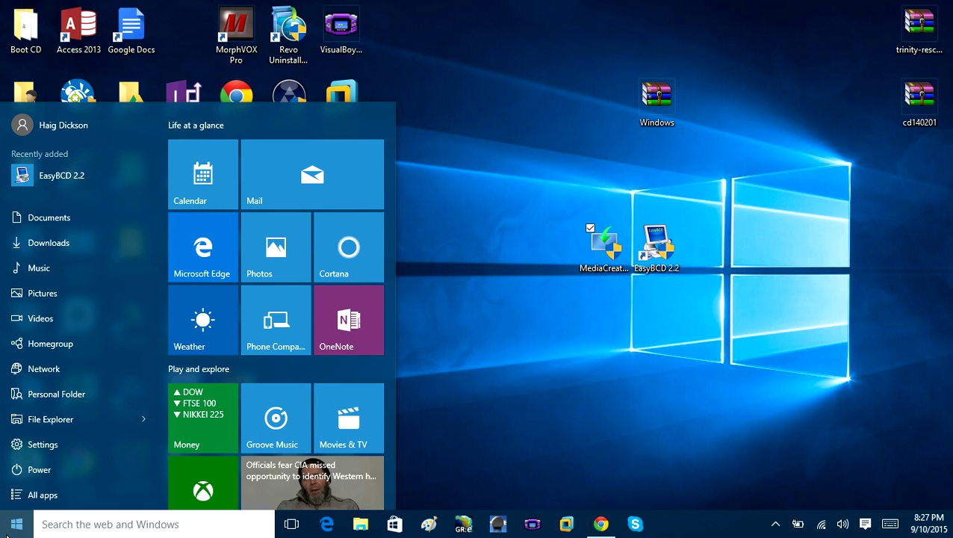
{"action": "left_click", "coordinate": [51, 419]}
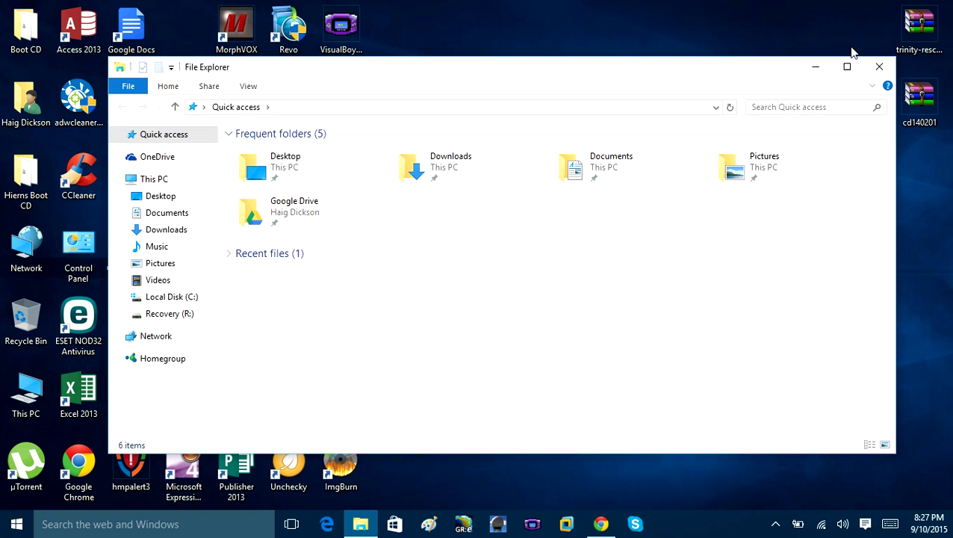
{"action": "left_click", "coordinate": [878, 66]}
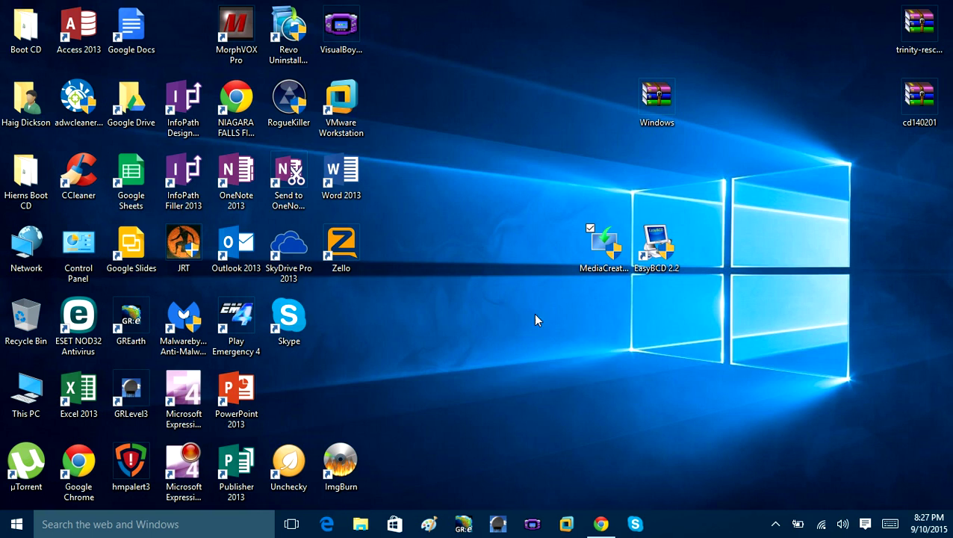
In a new Explorer window, open Recovery (R:) from This PC to confirm it's empty, then minimize it.
{"action": "left_click", "coordinate": [362, 525]}
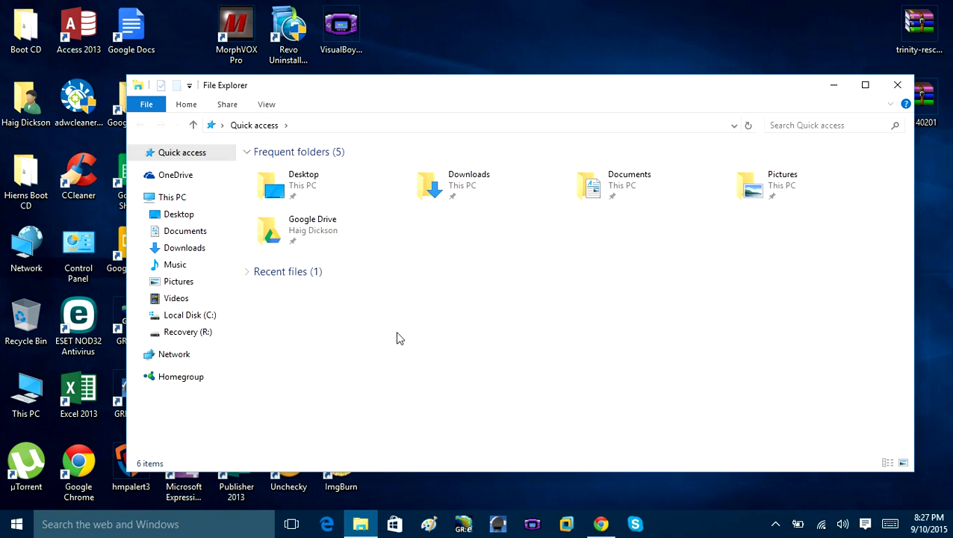
{"action": "left_click", "coordinate": [165, 199]}
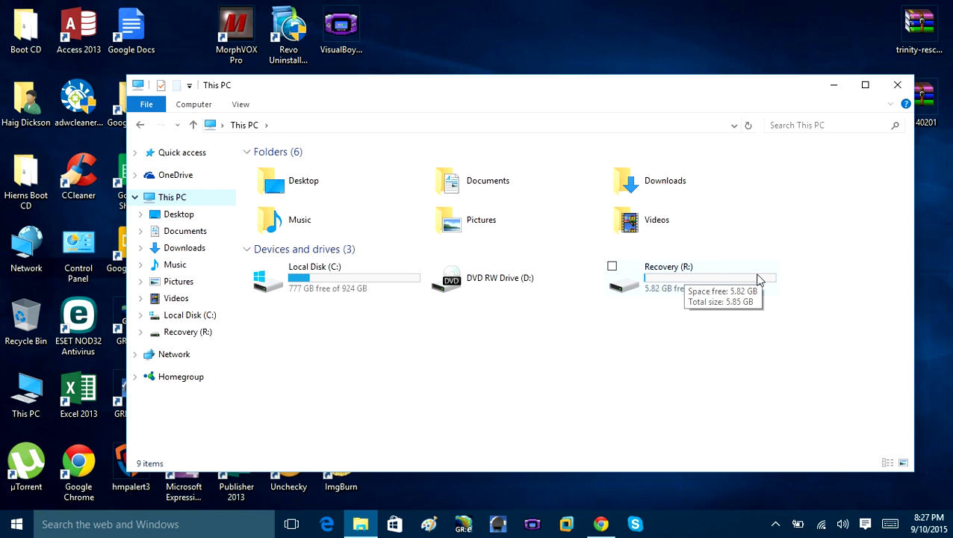
{"action": "double_click", "coordinate": [664, 274]}
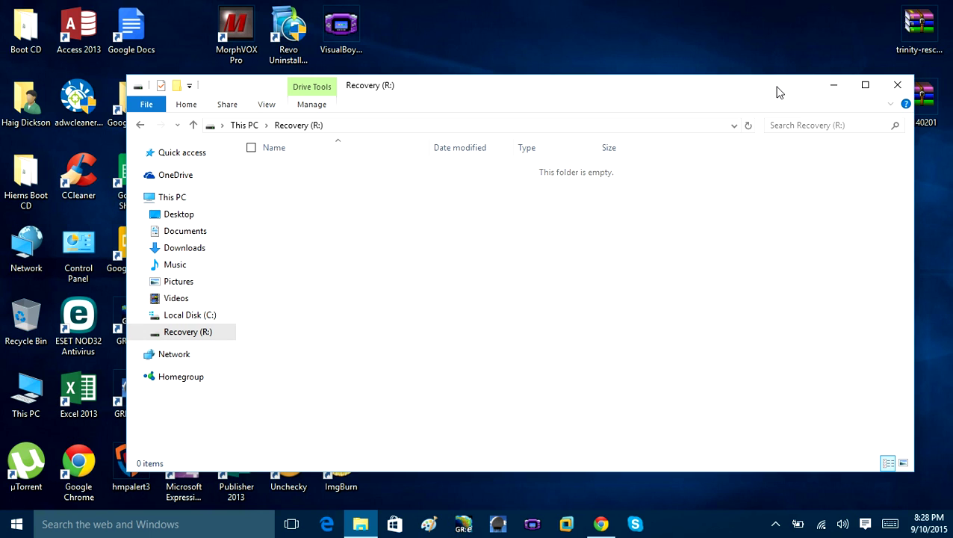
{"action": "left_click", "coordinate": [834, 91]}
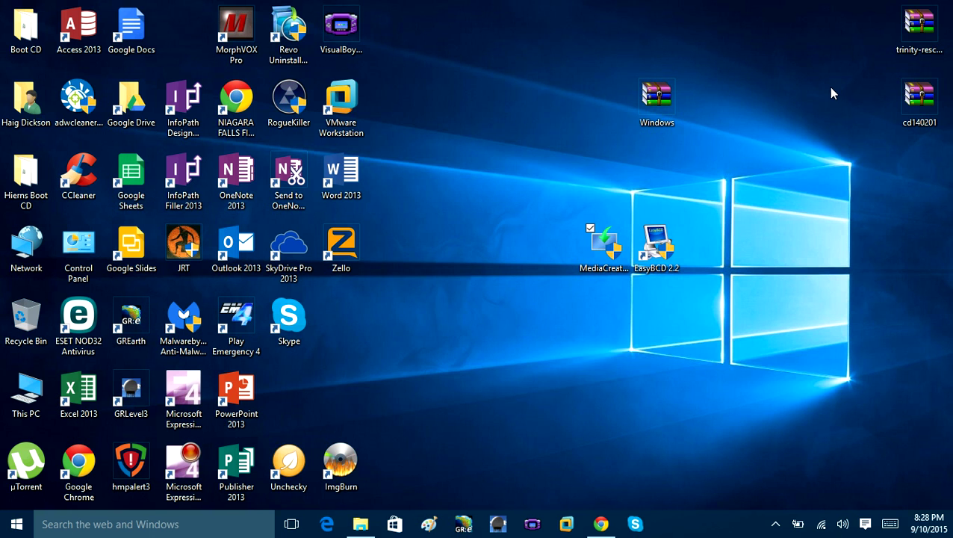
Open Windows.iso in WinRAR, select all its files, and move the window right.
{"action": "double_click", "coordinate": [658, 108]}
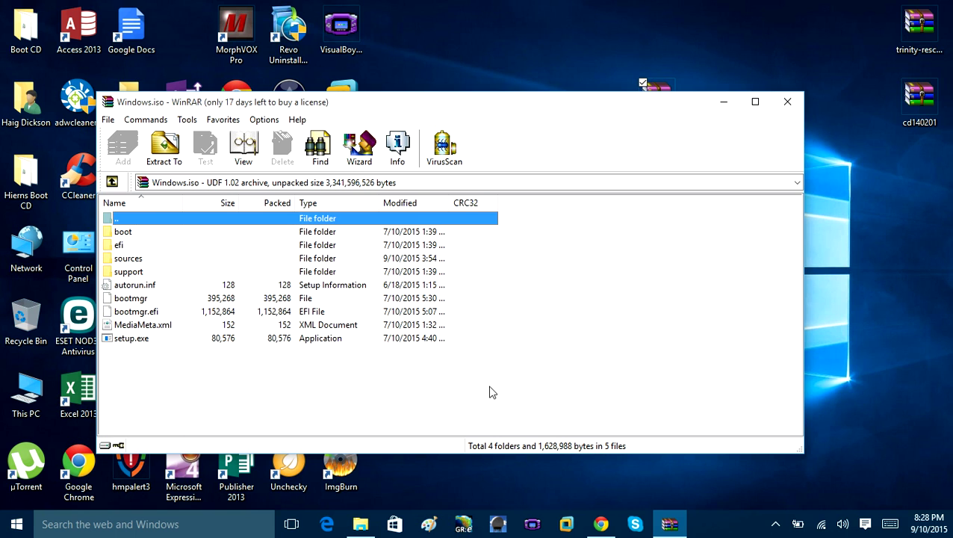
{"action": "left_click_drag", "start_coordinate": [447, 393], "coordinate": [129, 238]}
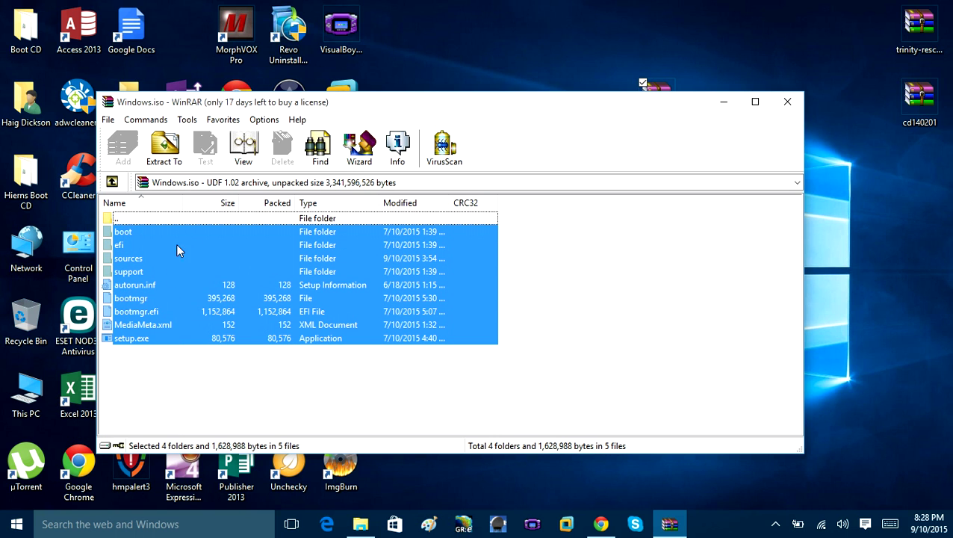
{"action": "left_click_drag", "start_coordinate": [347, 102], "coordinate": [640, 96]}
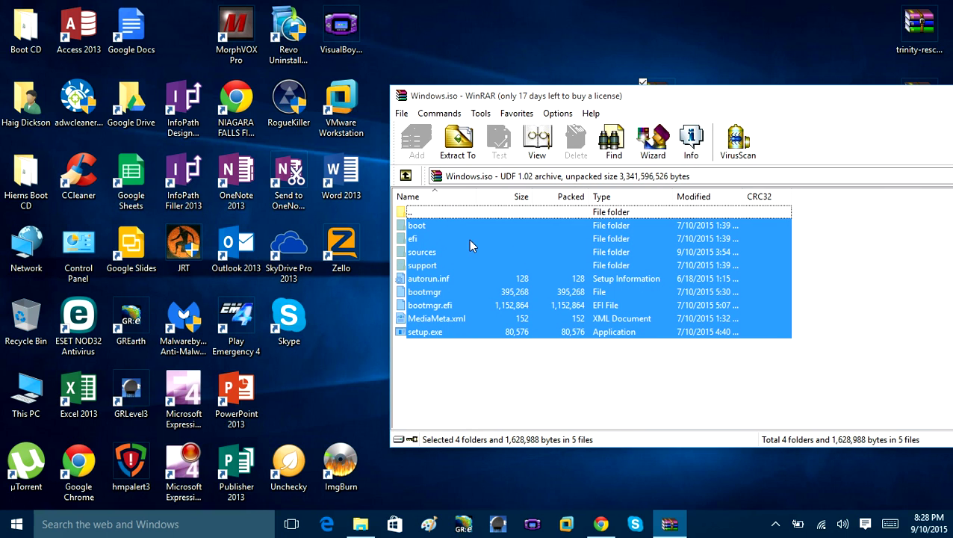
Drag the selected ISO files from WinRAR into the Recovery (R:) drive window.
{"action": "left_click", "coordinate": [361, 523]}
{"action": "left_click_drag", "start_coordinate": [566, 101], "coordinate": [495, 118]}
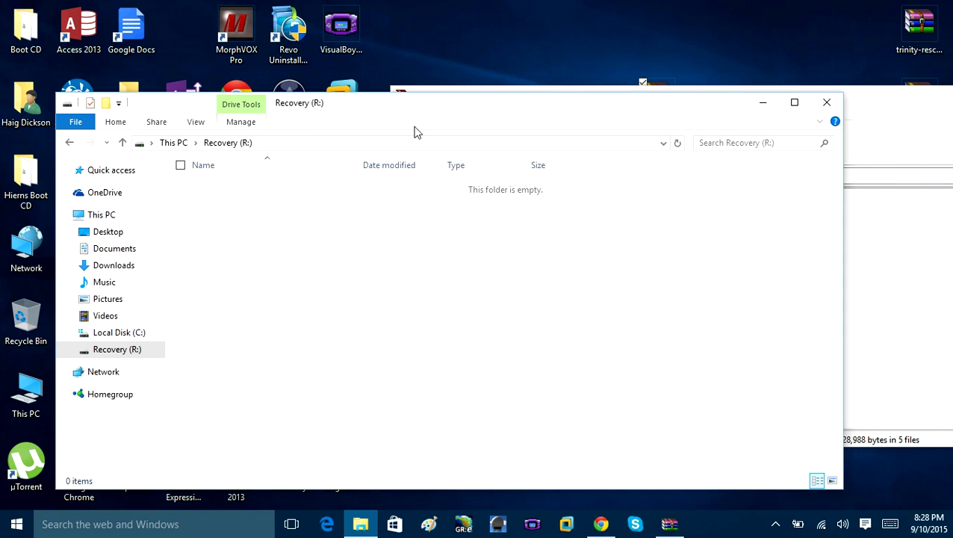
{"action": "left_click", "coordinate": [919, 249]}
{"action": "left_click_drag", "start_coordinate": [553, 395], "coordinate": [248, 293]}
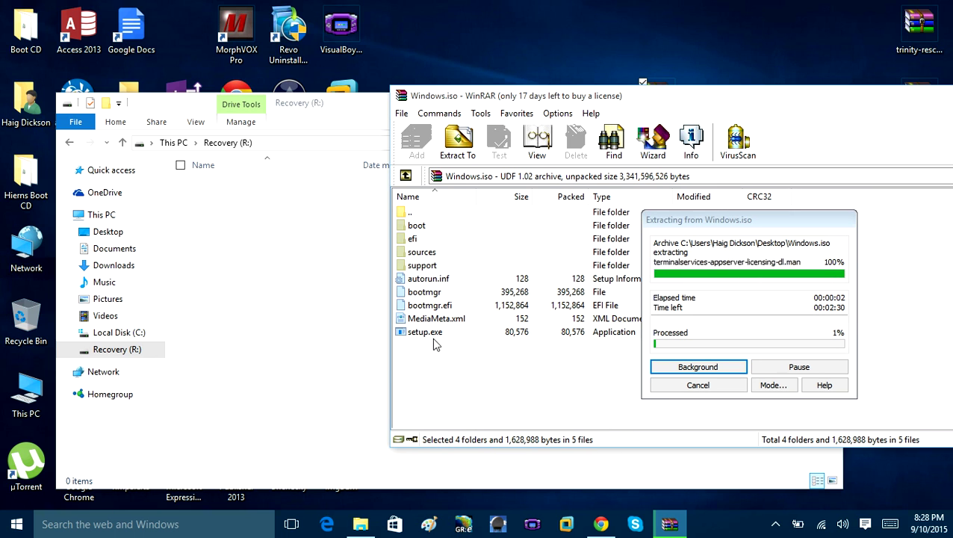
Wait for the extraction and the 1,060-item move into Recovery (R:) to finish, keeping progress windows aside.
{"action": "left_click_drag", "start_coordinate": [709, 225], "coordinate": [556, 205]}
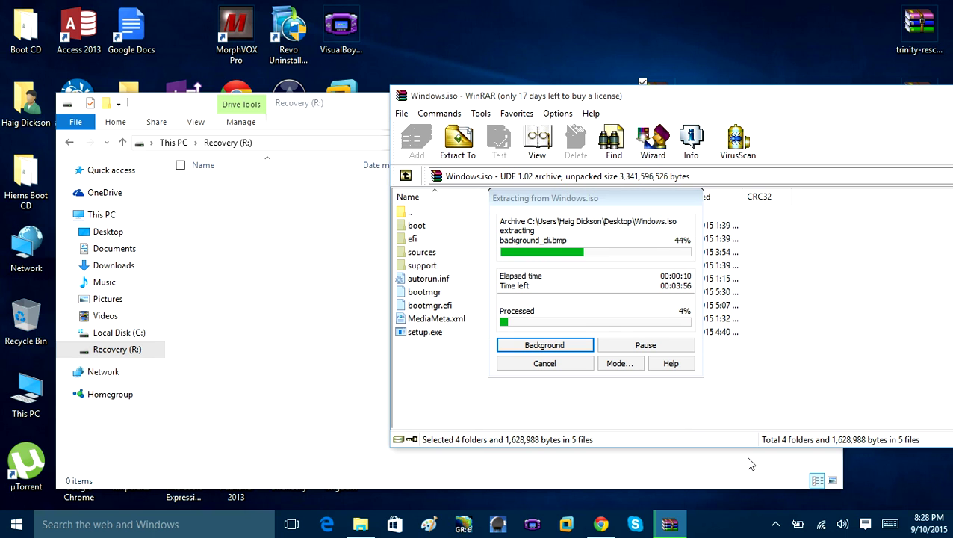
{"action": "left_click", "coordinate": [776, 532]}
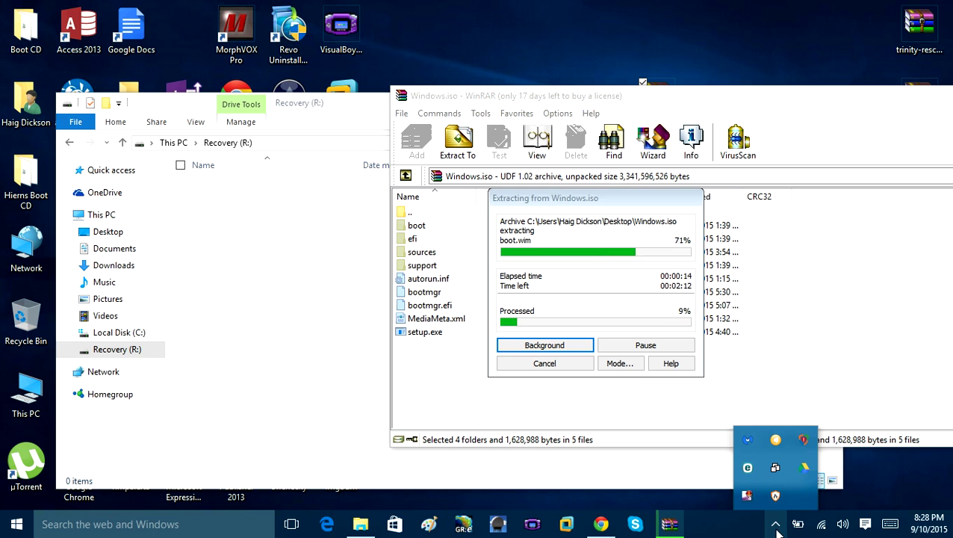
{"action": "right_click", "coordinate": [746, 495]}
{"action": "left_click", "coordinate": [543, 428]}
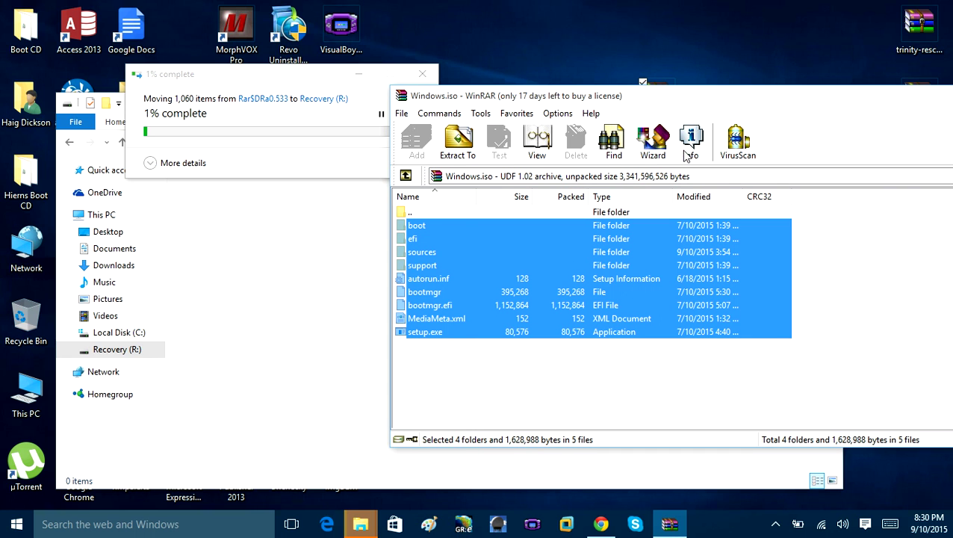
{"action": "left_click_drag", "start_coordinate": [278, 77], "coordinate": [366, 114]}
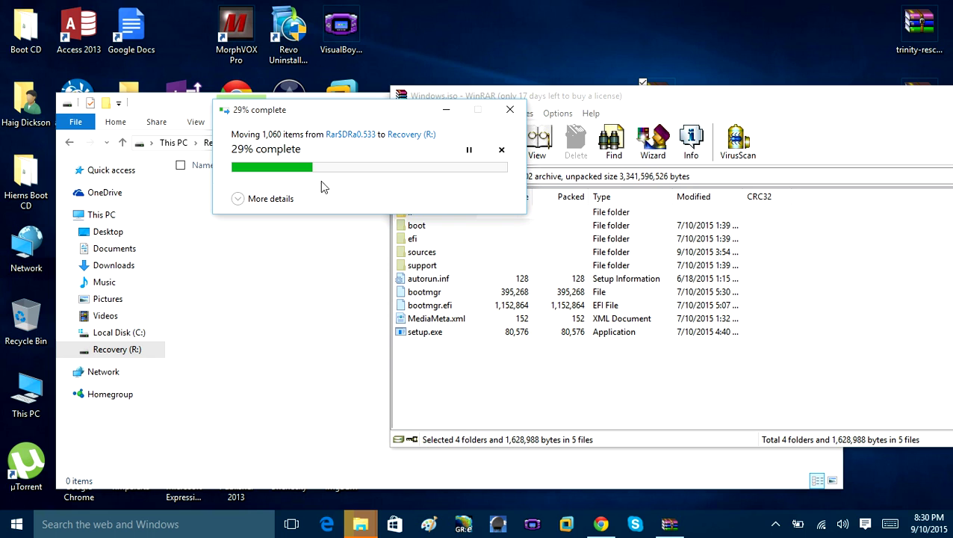
{"action": "left_click", "coordinate": [775, 524]}
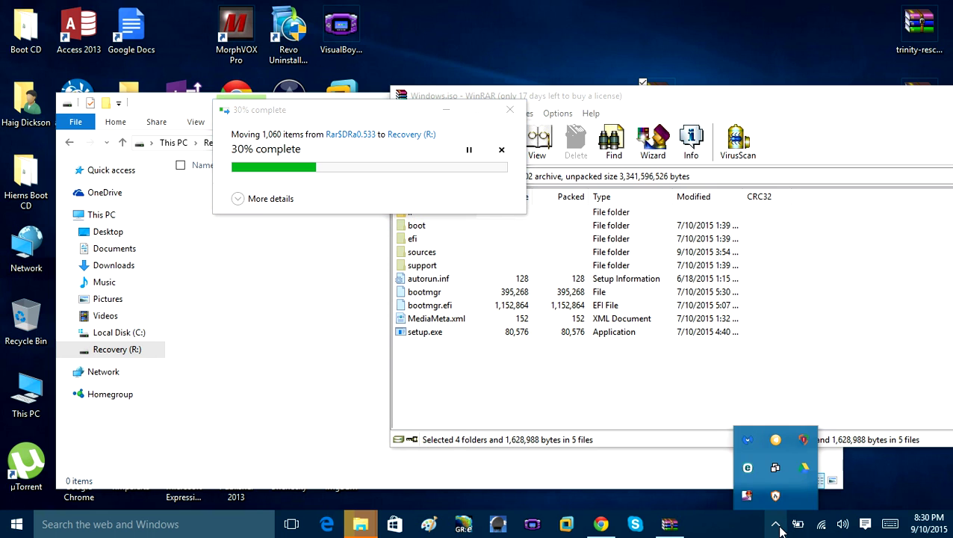
{"action": "right_click", "coordinate": [748, 499]}
Close the Windows.iso archive in WinRAR and clear the copied-file selection.
{"action": "left_click", "coordinate": [532, 421]}
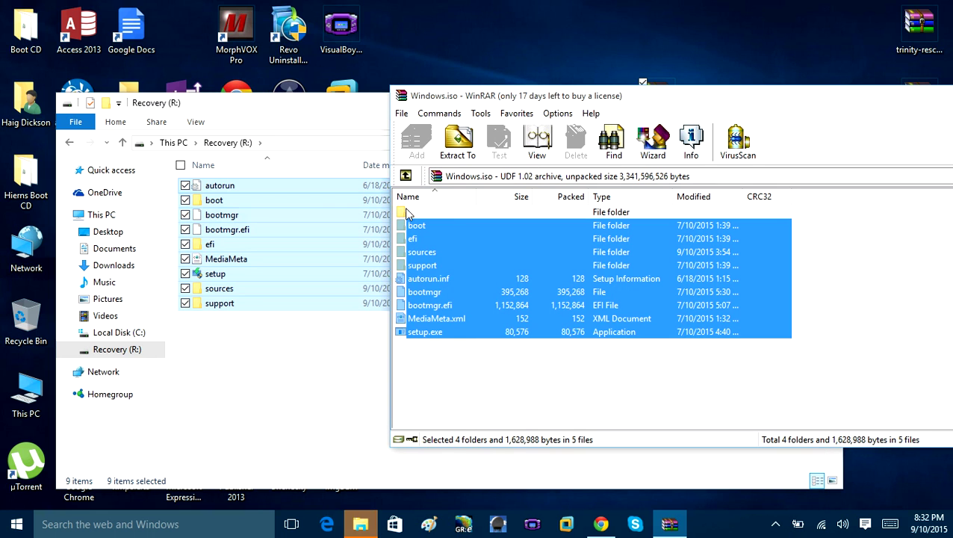
{"action": "left_click_drag", "start_coordinate": [527, 98], "coordinate": [489, 68]}
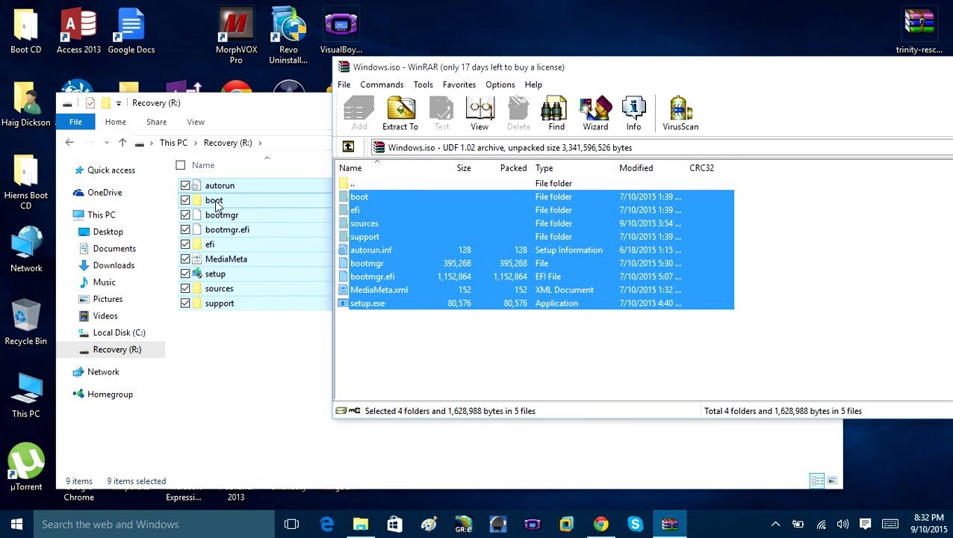
{"action": "left_click_drag", "start_coordinate": [642, 67], "coordinate": [441, 63]}
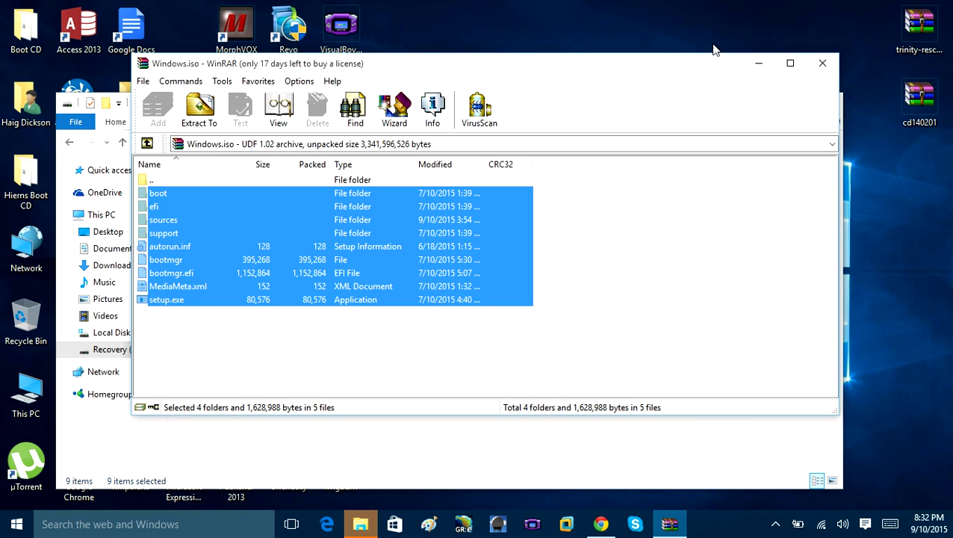
{"action": "left_click", "coordinate": [822, 63]}
{"action": "left_click", "coordinate": [507, 329]}
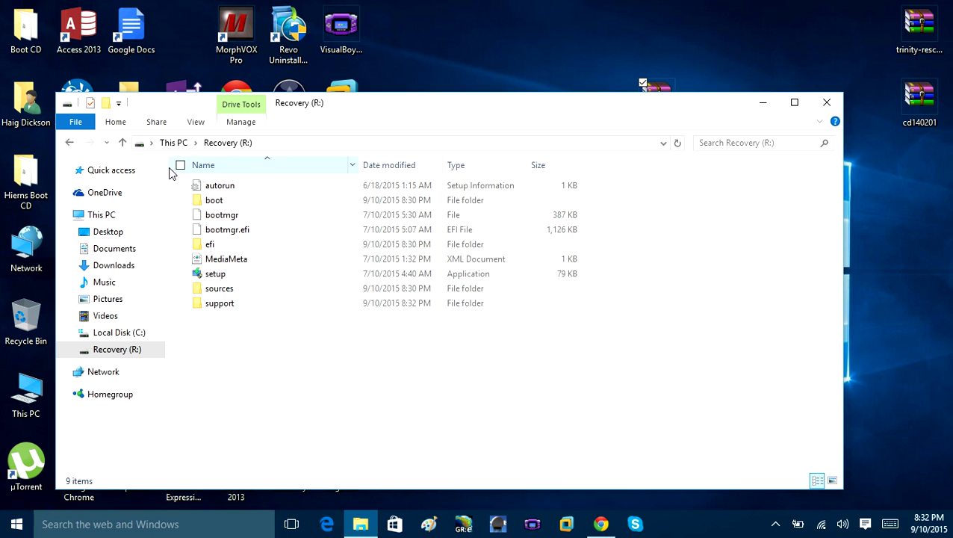
Check that R: has 2.71 GB free of 5.85 GB, reopen Recovery (R:), then minimize Explorer.
{"action": "left_click", "coordinate": [69, 143]}
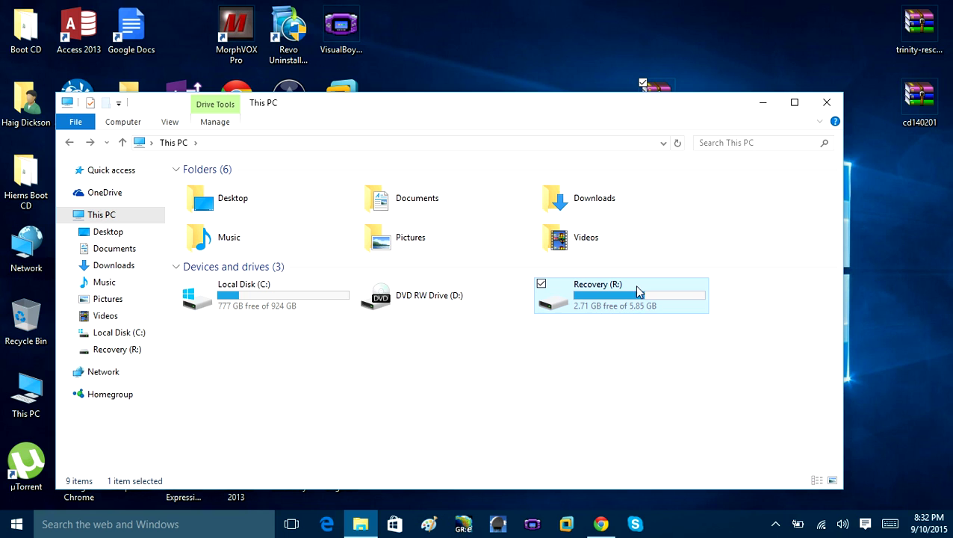
{"action": "double_click", "coordinate": [587, 297]}
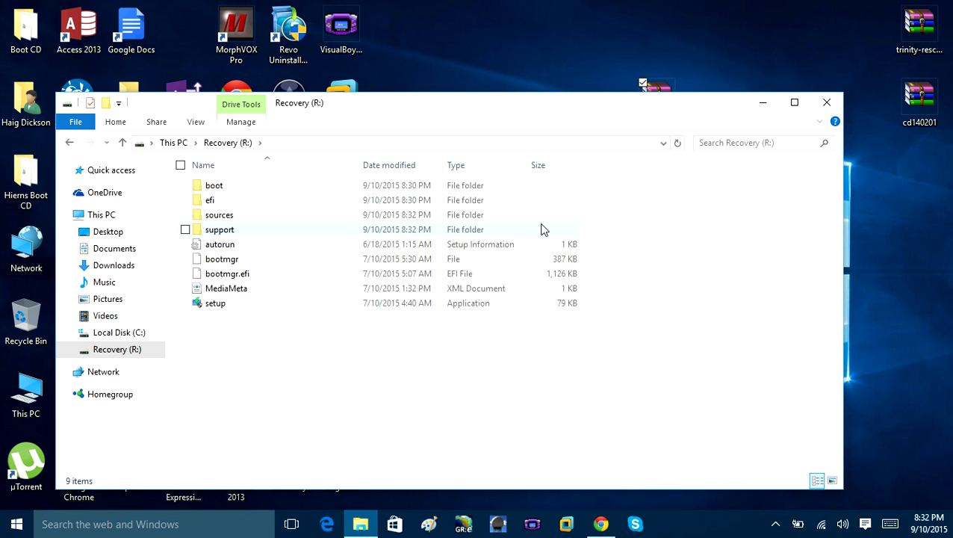
{"action": "left_click", "coordinate": [763, 102]}
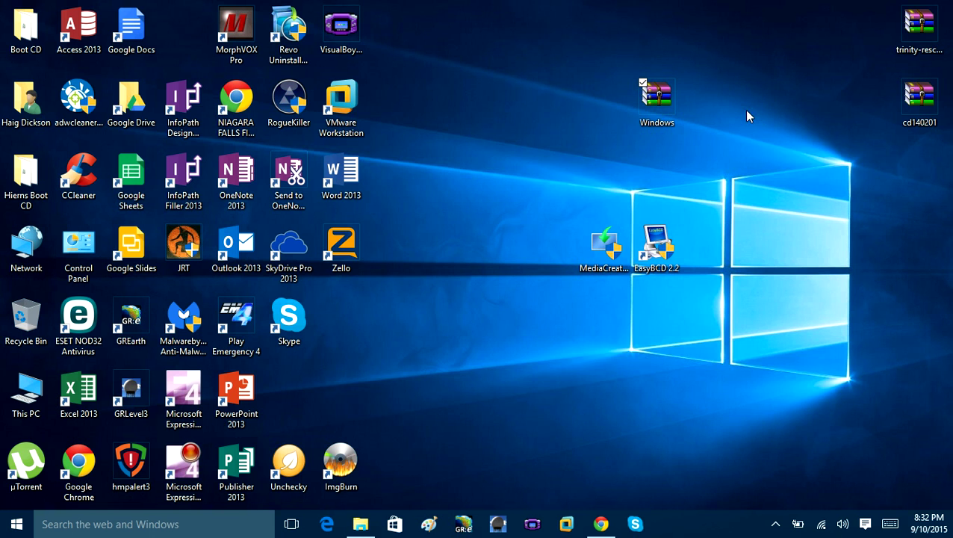
Search Google for 'EasyBCD' in Chrome and open the NeoSmart EasyBCD product page.
{"action": "left_click", "coordinate": [602, 527]}
{"action": "left_click", "coordinate": [231, 29]}
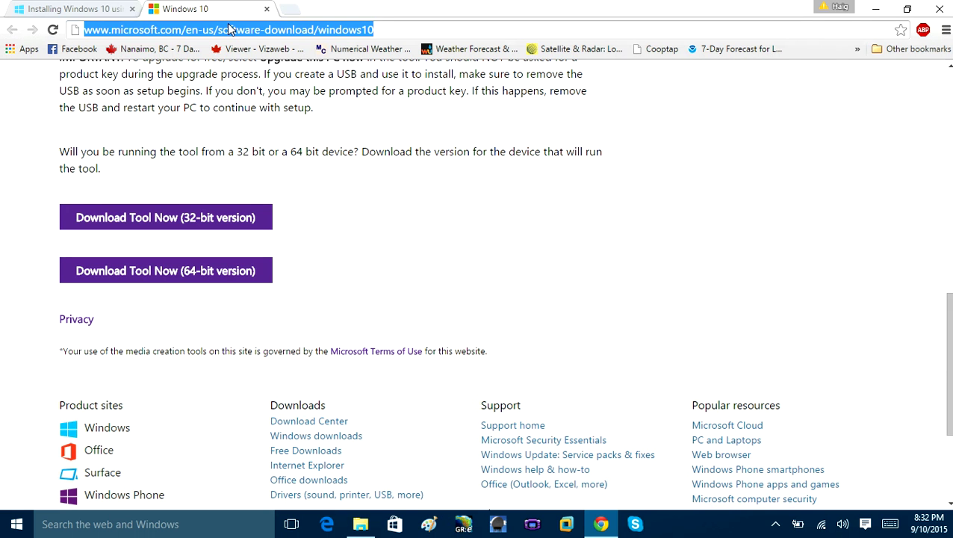
{"action": "type", "text": "Easy"}
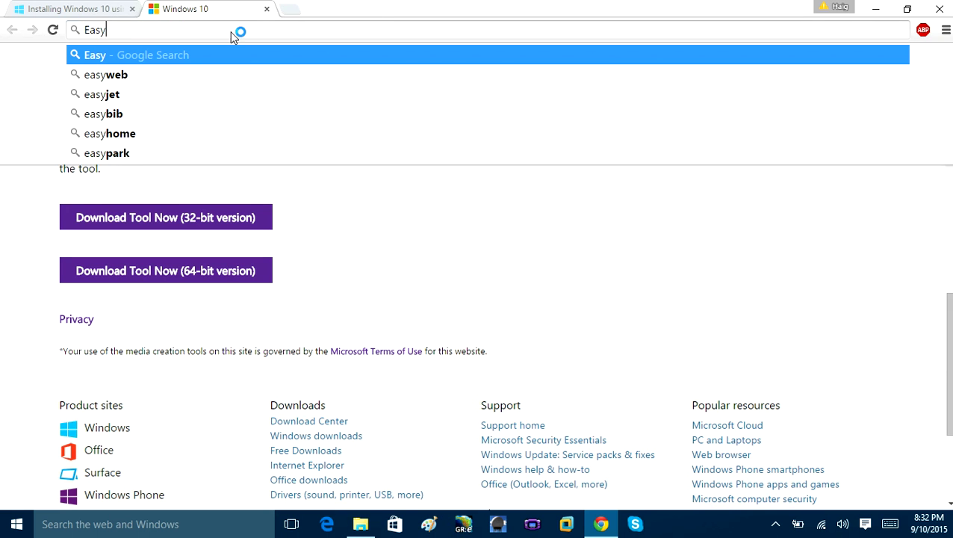
{"action": "type", "text": "BCD"}
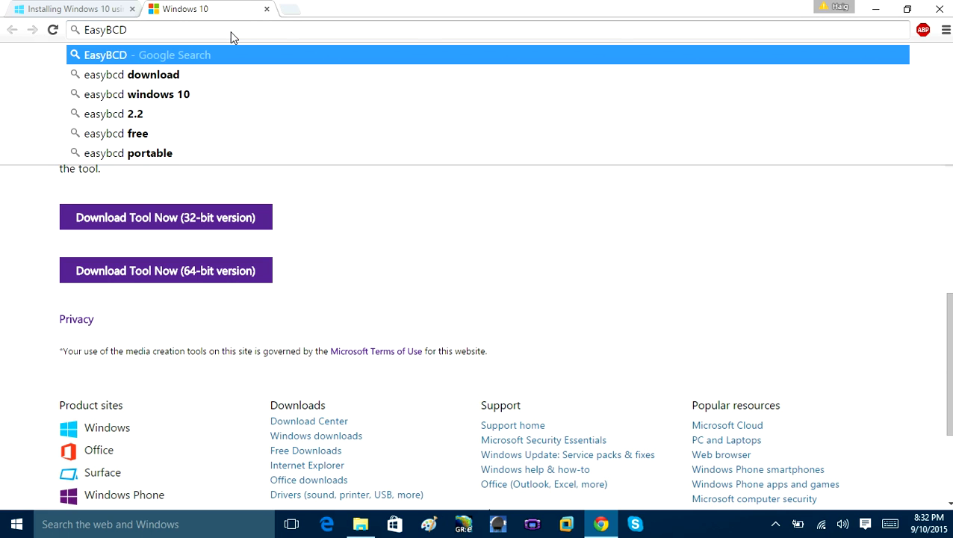
{"action": "key", "text": "Return"}
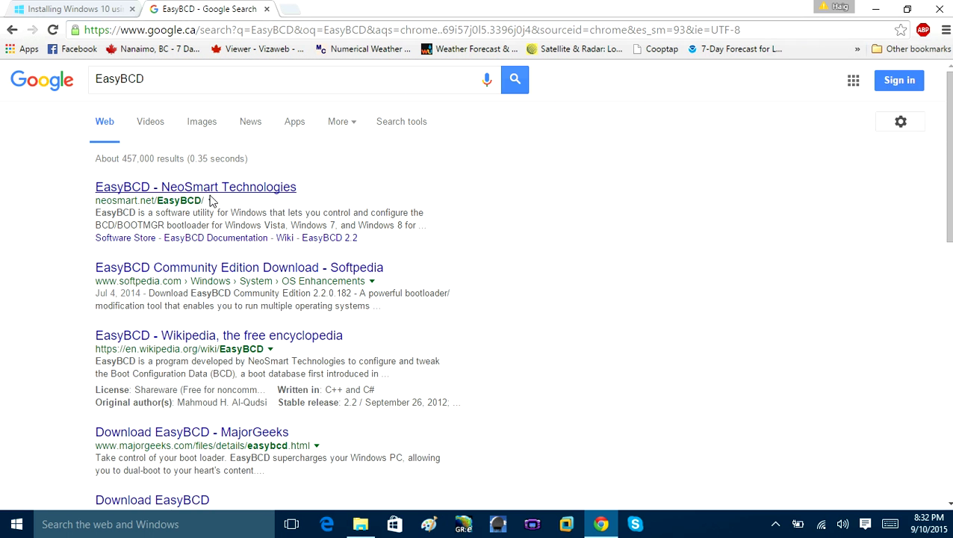
{"action": "left_click", "coordinate": [192, 191]}
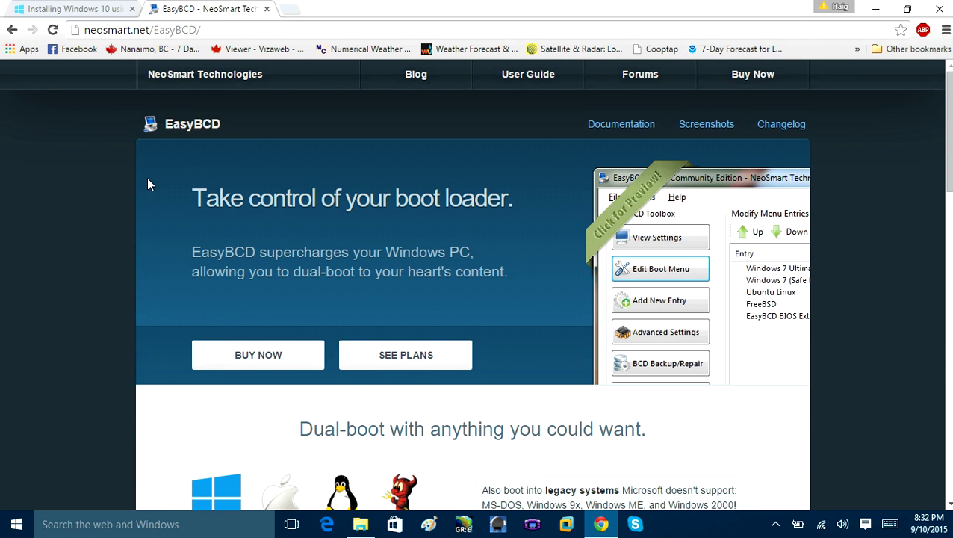
Go to the free non-commercial download registration form, then close Chrome.
{"action": "scroll", "coordinate": [172, 174], "scroll_direction": "down", "scroll_amount": 5}
{"action": "scroll", "coordinate": [172, 174], "scroll_direction": "up", "scroll_amount": 5}
{"action": "scroll", "coordinate": [180, 176], "scroll_direction": "down", "scroll_amount": 3}
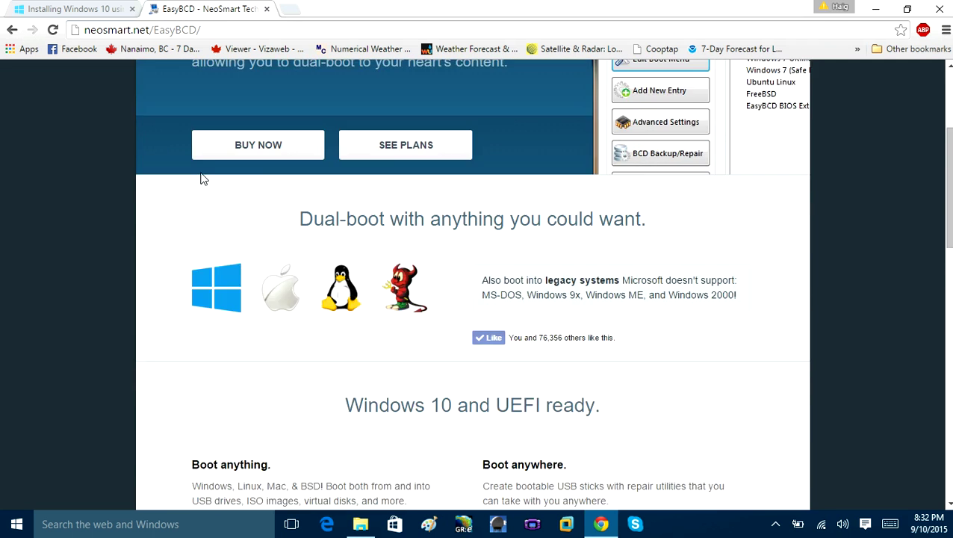
{"action": "scroll", "coordinate": [201, 180], "scroll_direction": "down", "scroll_amount": 10}
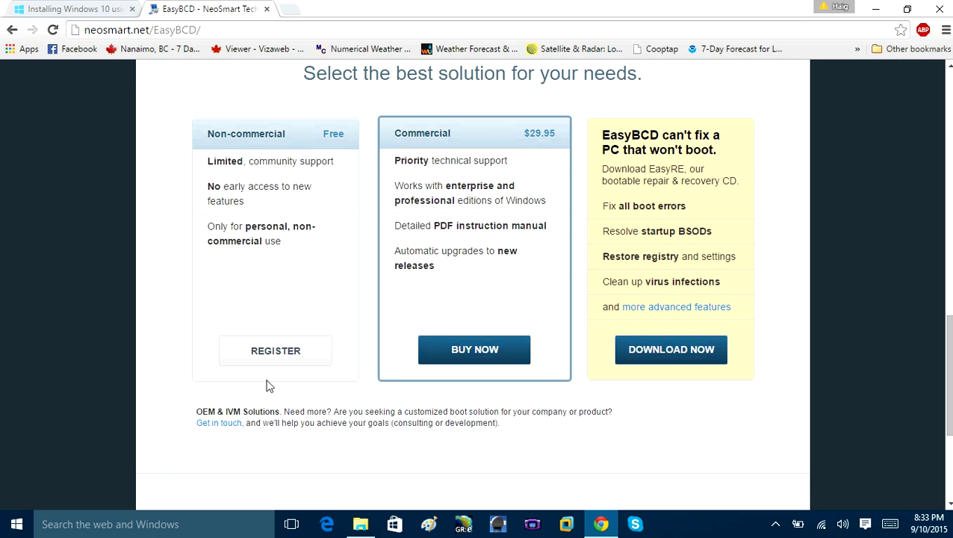
{"action": "left_click", "coordinate": [276, 350]}
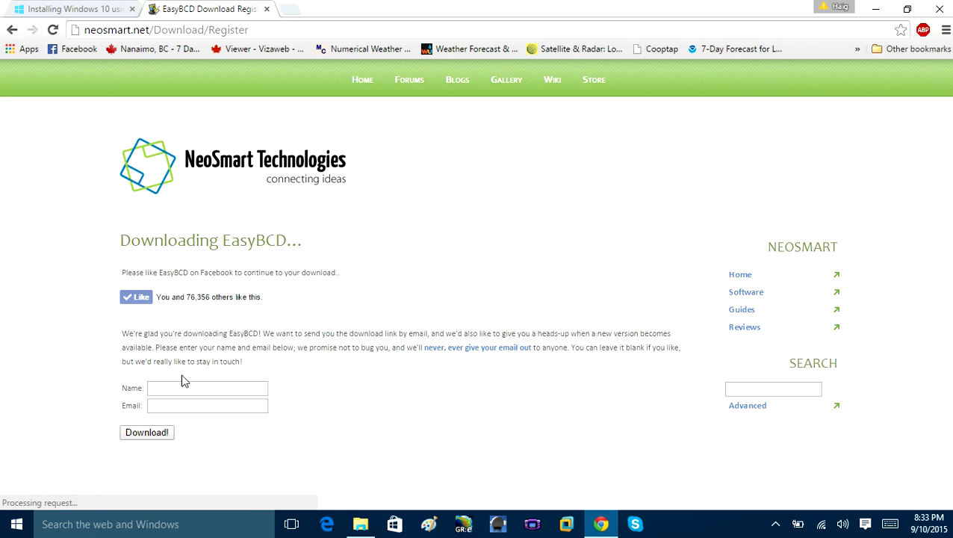
{"action": "left_click", "coordinate": [158, 385]}
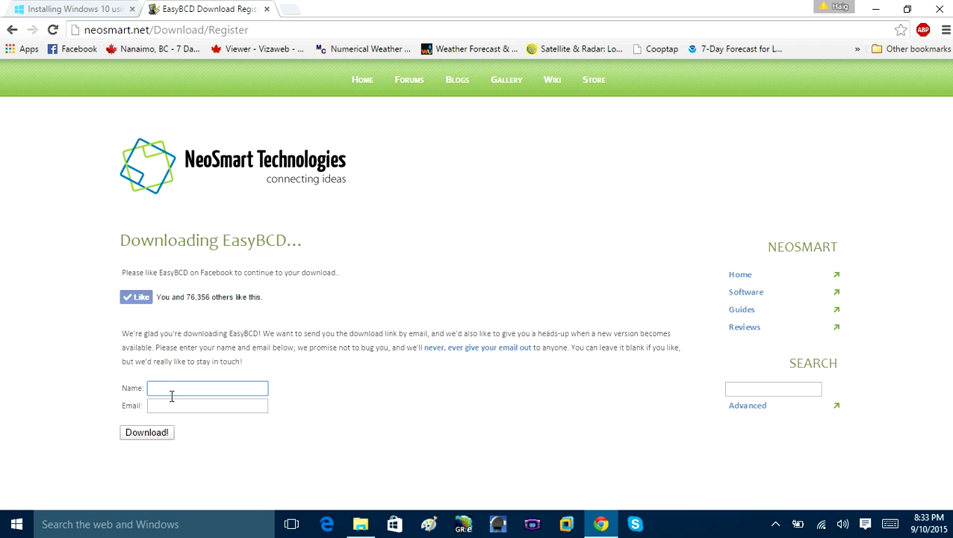
{"action": "left_click", "coordinate": [168, 407]}
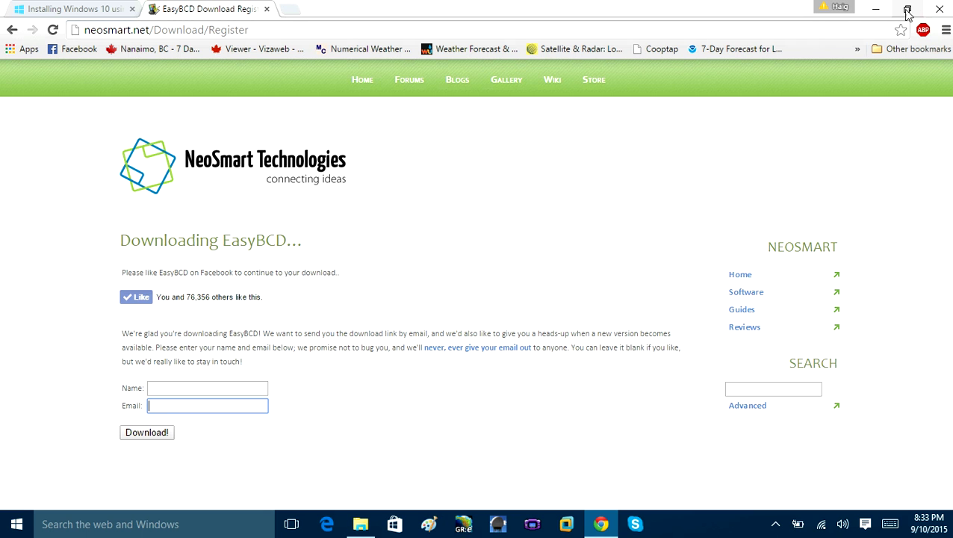
{"action": "left_click", "coordinate": [937, 14]}
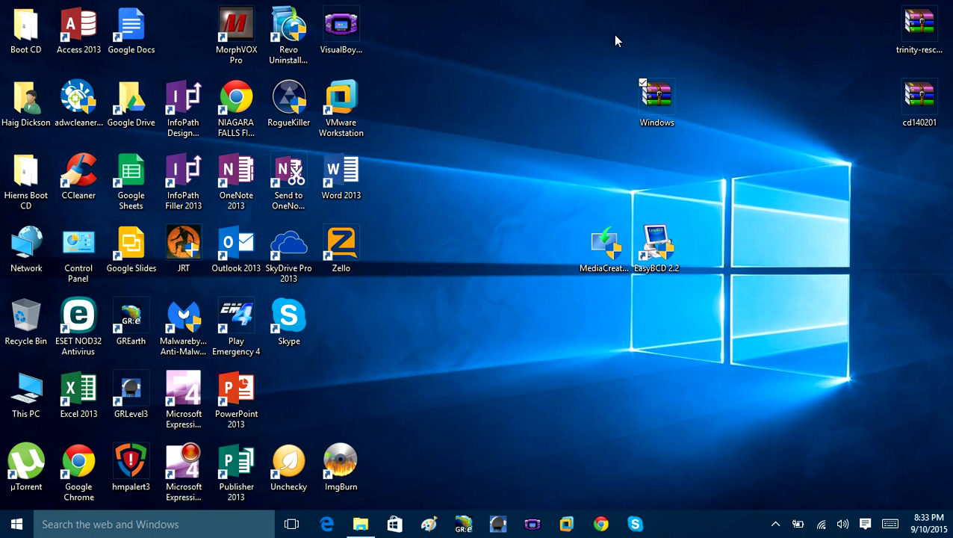
Launch EasyBCD 2.2 from the desktop and go to Add New Entry.
{"action": "double_click", "coordinate": [654, 244]}
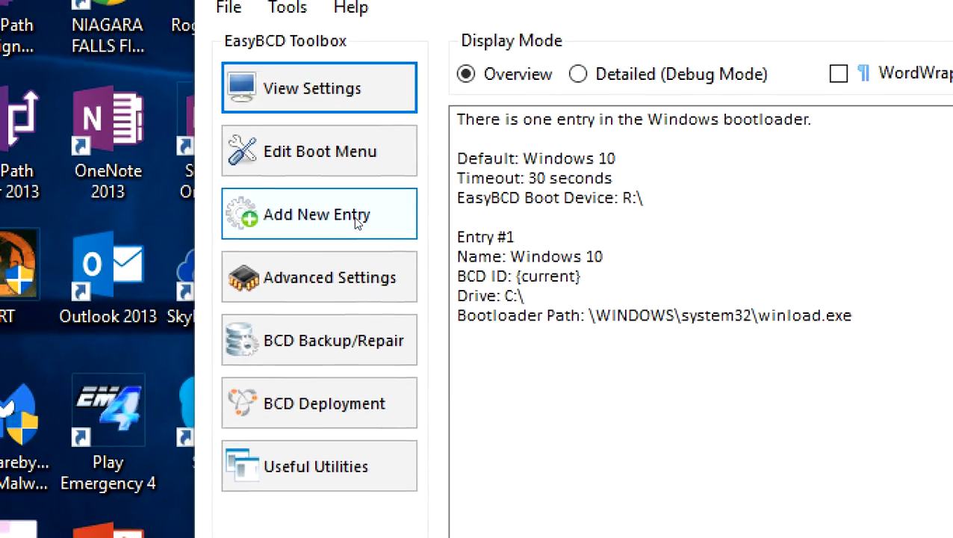
{"action": "left_click", "coordinate": [351, 217]}
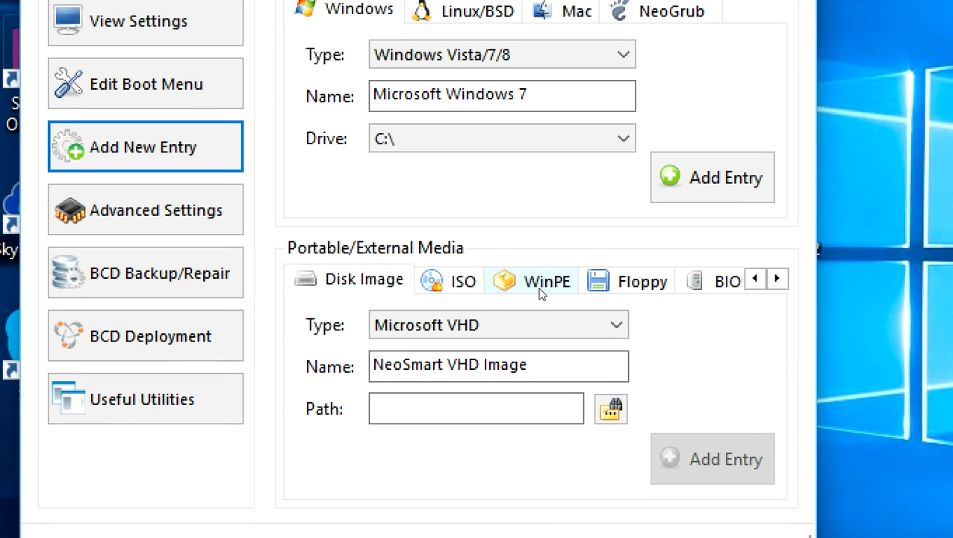
On the WinPE tab, set the image path to R:\sources\boot.wim and add the 'NST WinPE Image' entry.
{"action": "left_click", "coordinate": [595, 330]}
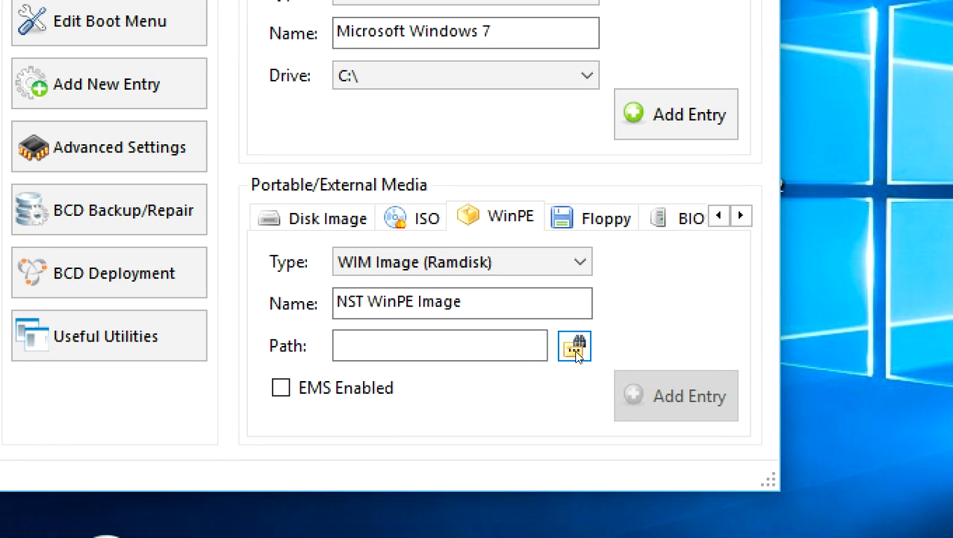
{"action": "left_click", "coordinate": [574, 345]}
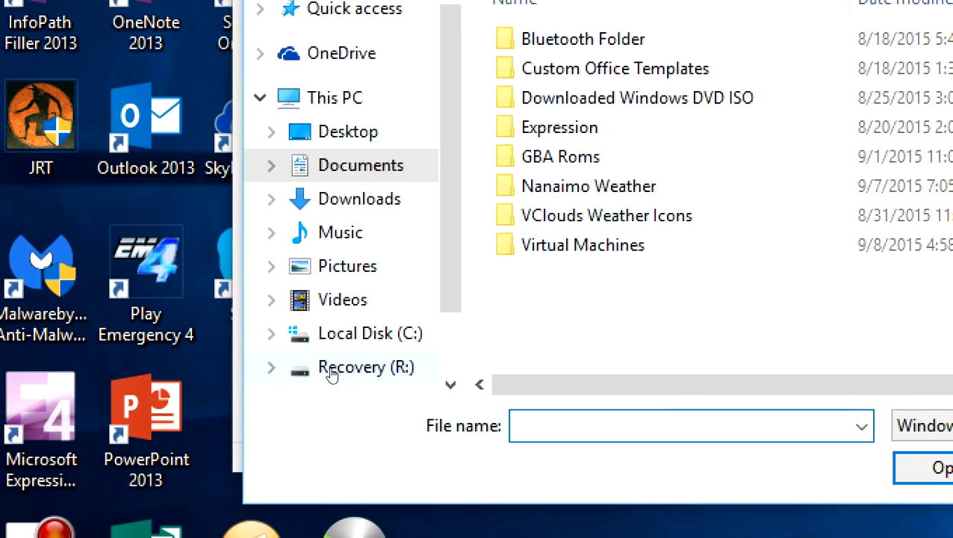
{"action": "left_click", "coordinate": [331, 369]}
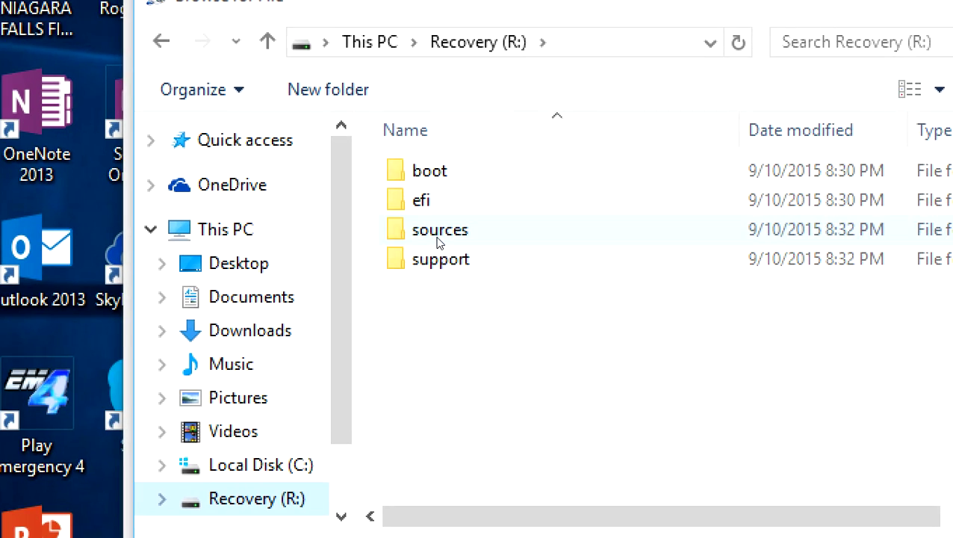
{"action": "double_click", "coordinate": [439, 233]}
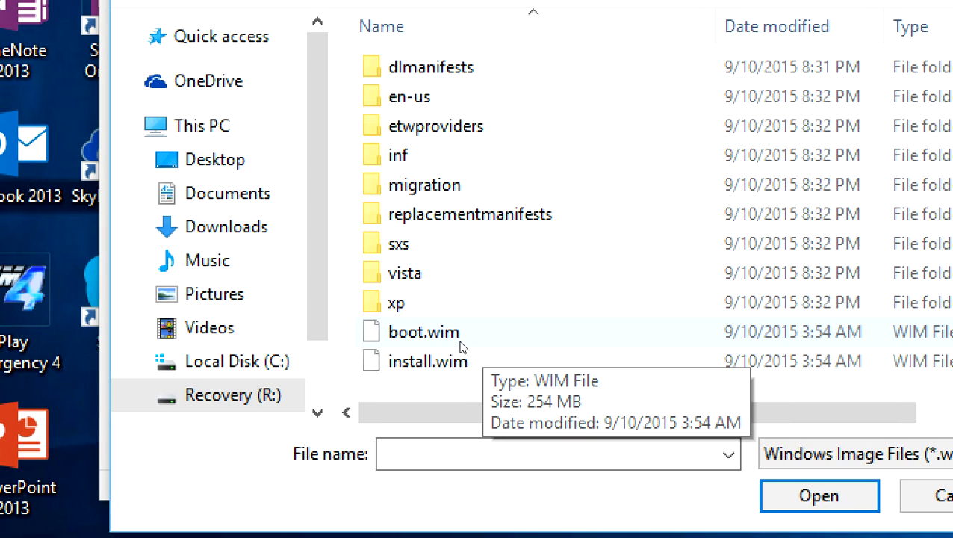
{"action": "left_click", "coordinate": [425, 336]}
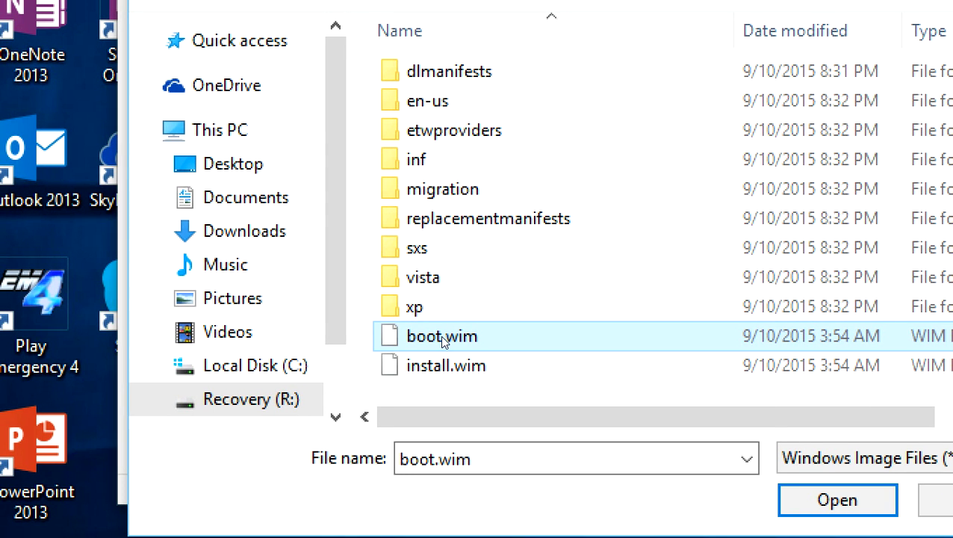
{"action": "double_click", "coordinate": [443, 338]}
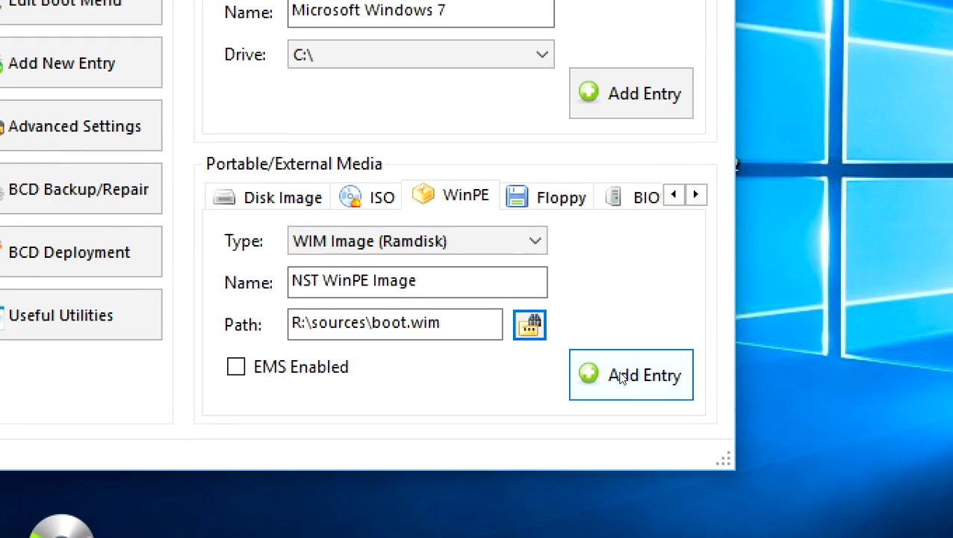
{"action": "left_click", "coordinate": [676, 400]}
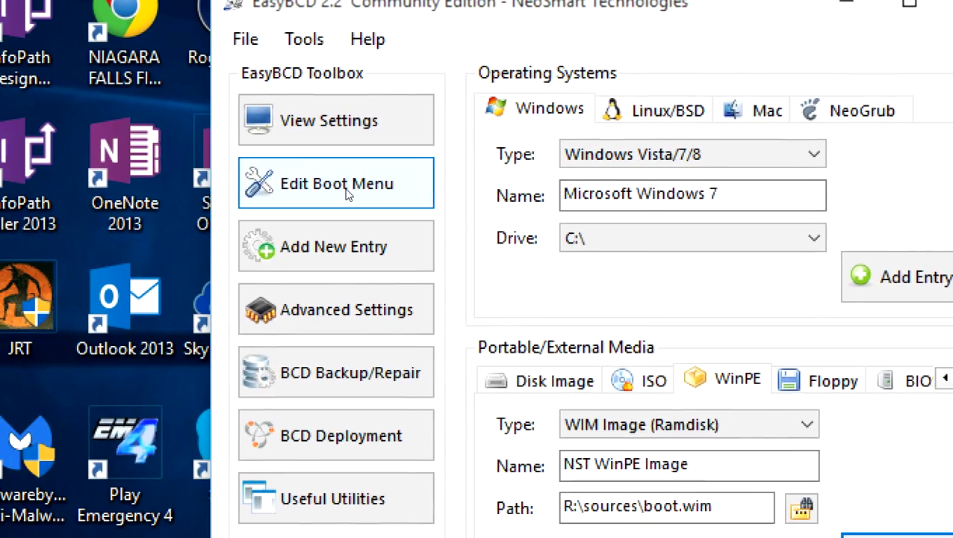
In Edit Boot Menu, rename the 'NST WinPE Image' entry to 'Windows 10 Recovery'.
{"action": "left_click", "coordinate": [345, 193]}
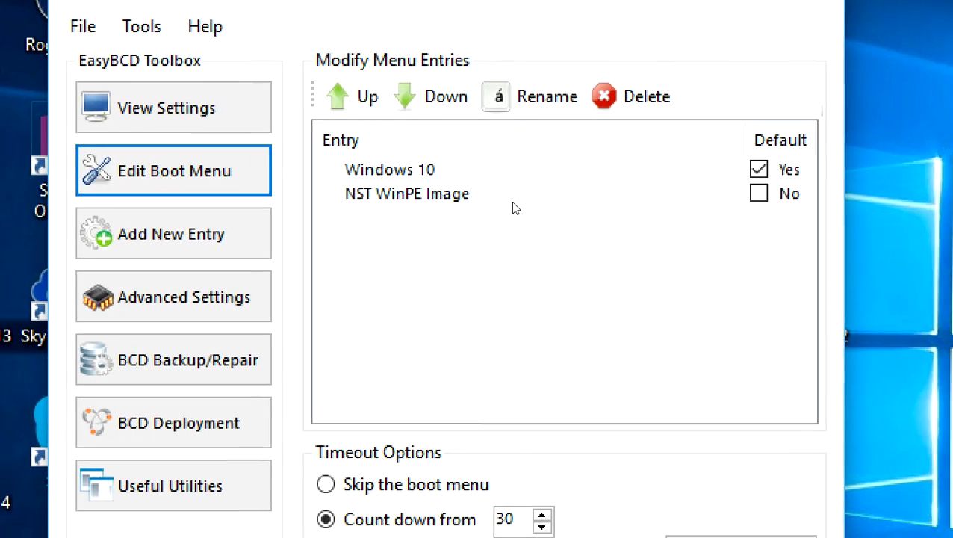
{"action": "left_click", "coordinate": [463, 198]}
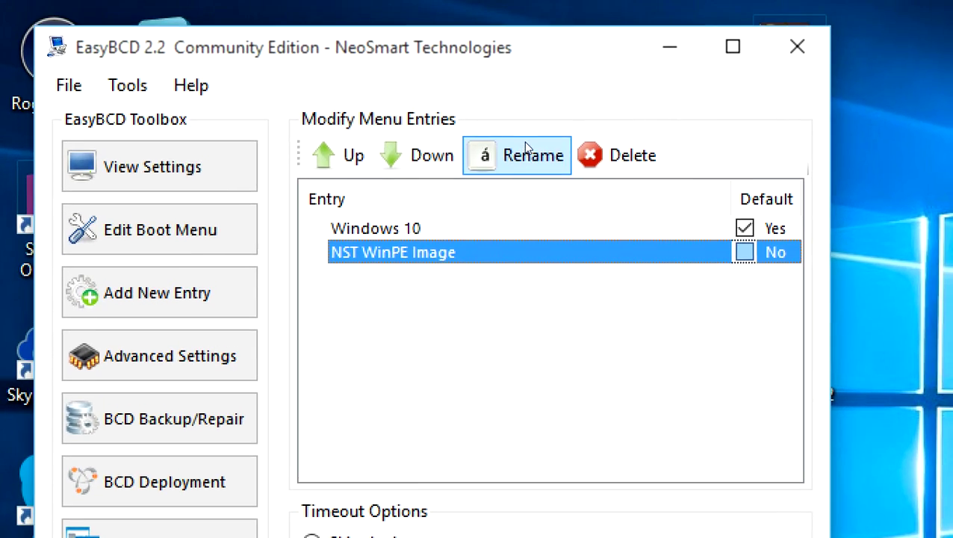
{"action": "left_click", "coordinate": [515, 97]}
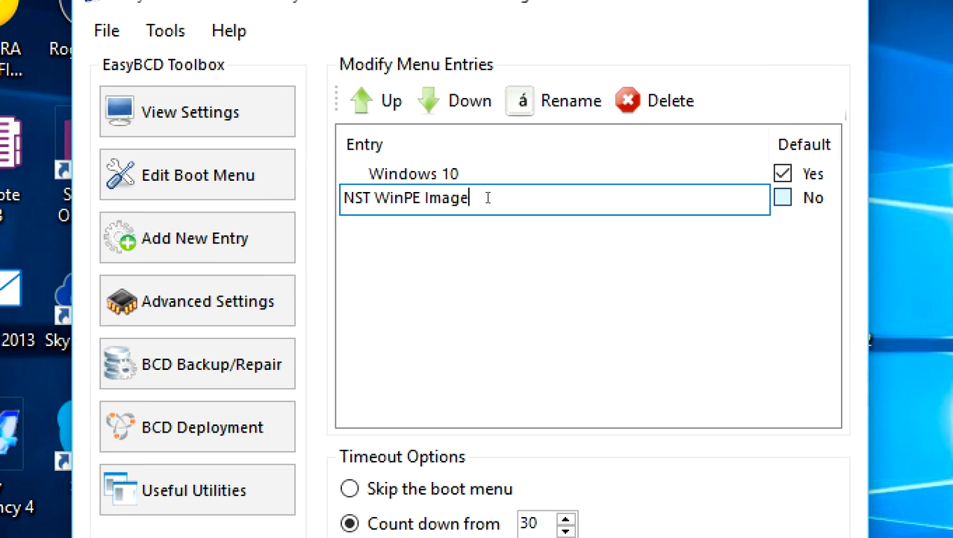
{"action": "left_click_drag", "start_coordinate": [457, 246], "coordinate": [317, 247]}
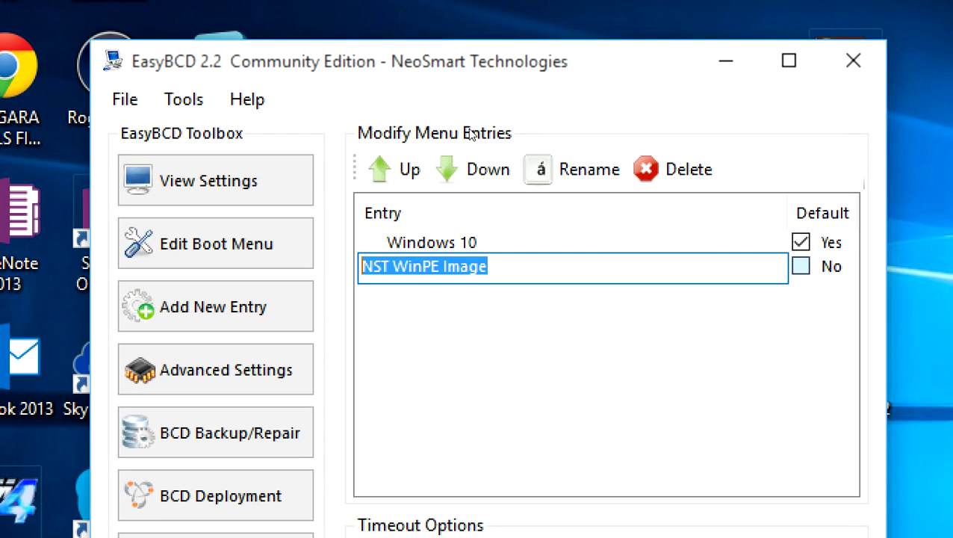
{"action": "type", "text": "Wind"}
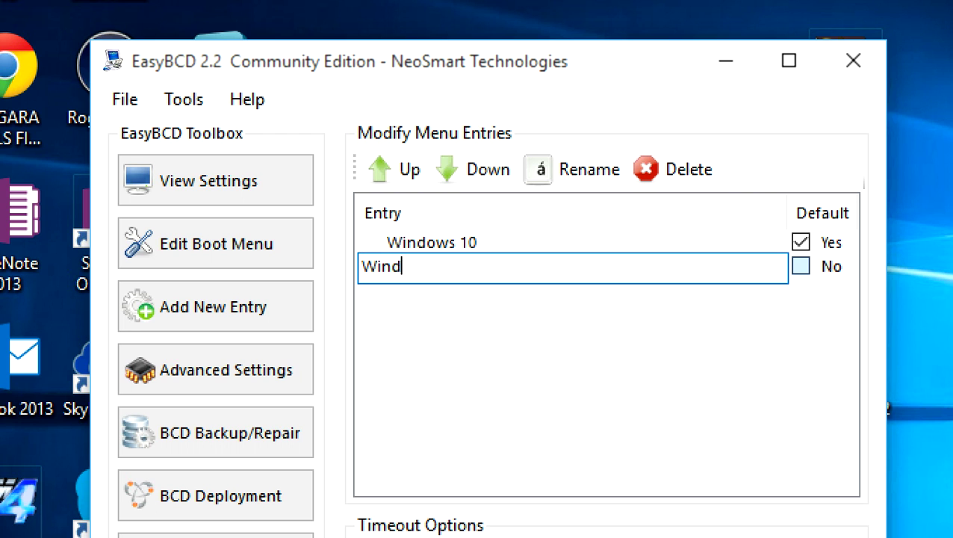
{"action": "type", "text": "ows 10 R"}
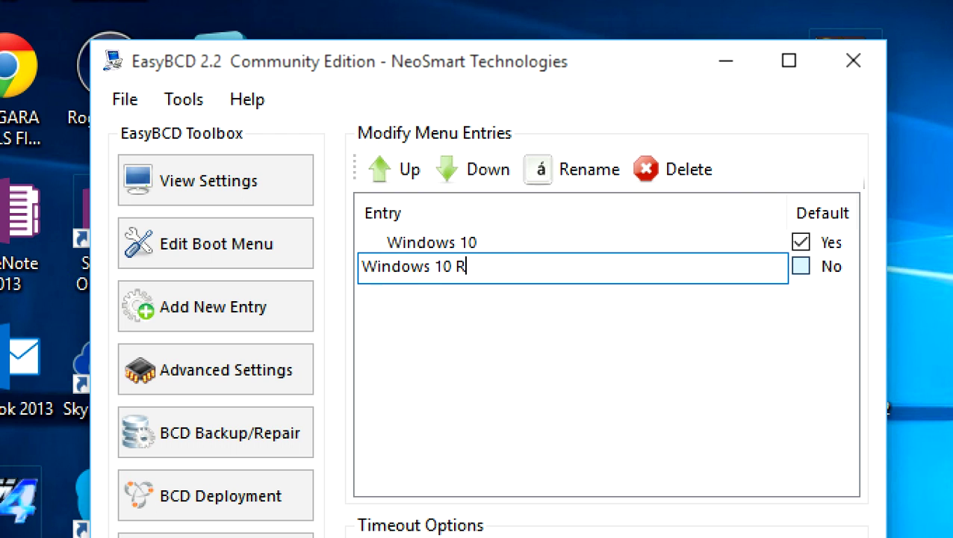
{"action": "type", "text": "ecovery"}
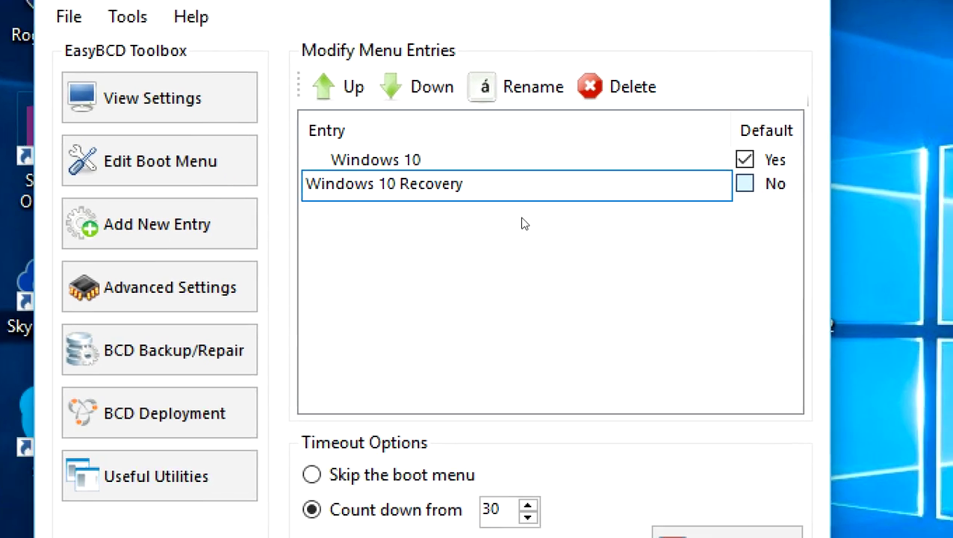
{"action": "key", "text": "Tab"}
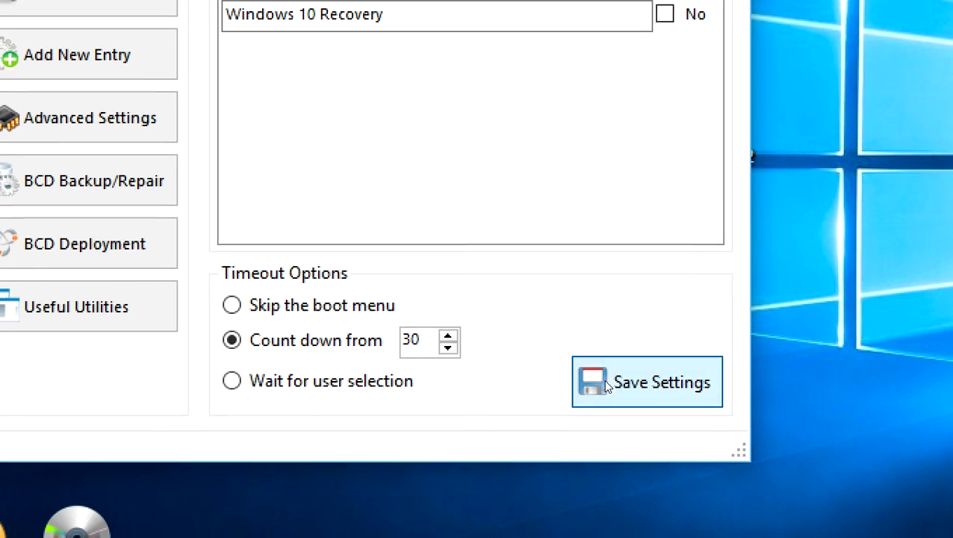
Save the boot menu settings so EasyBCD reports they were saved successfully.
{"action": "left_click", "coordinate": [606, 385]}
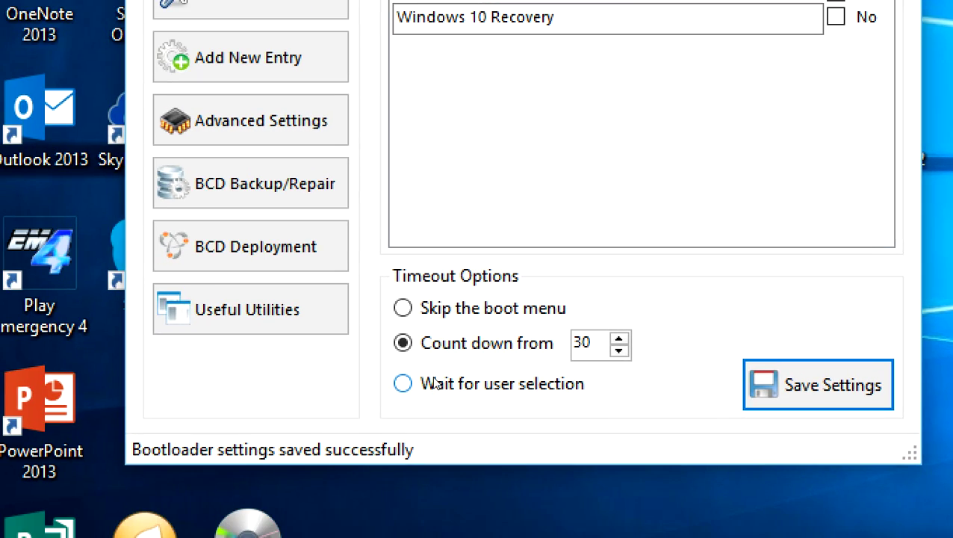